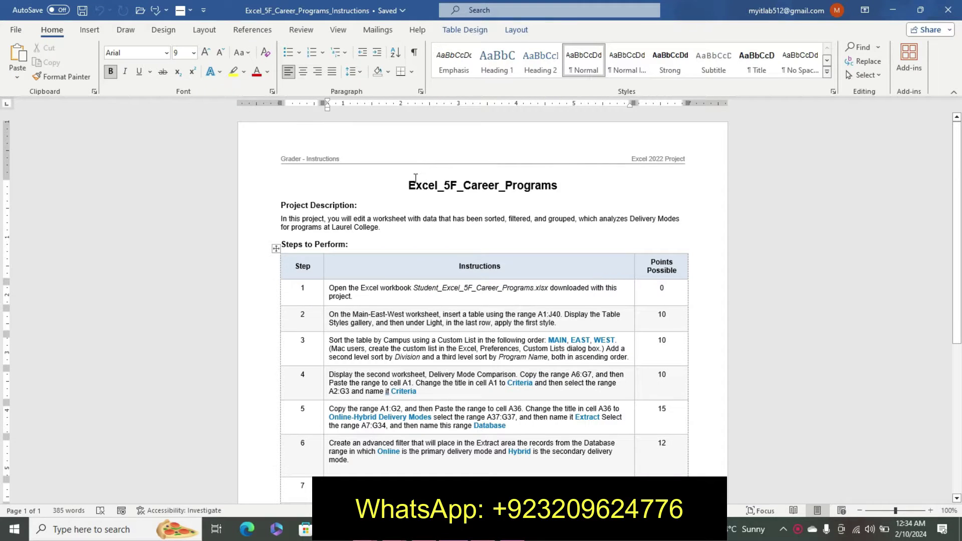
Highlight the title yellow, then enlarge and bold the Project Description text.
double_click(410, 185)
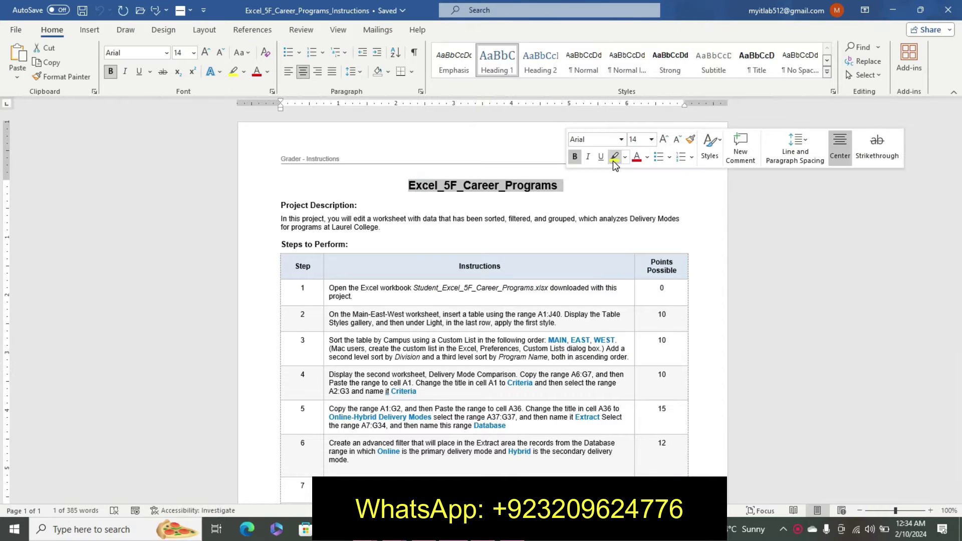
click(614, 156)
mouse_move(281, 204)
mouse_down()
mouse_move(388, 243)
mouse_move(350, 236)
mouse_up()
click(484, 194)
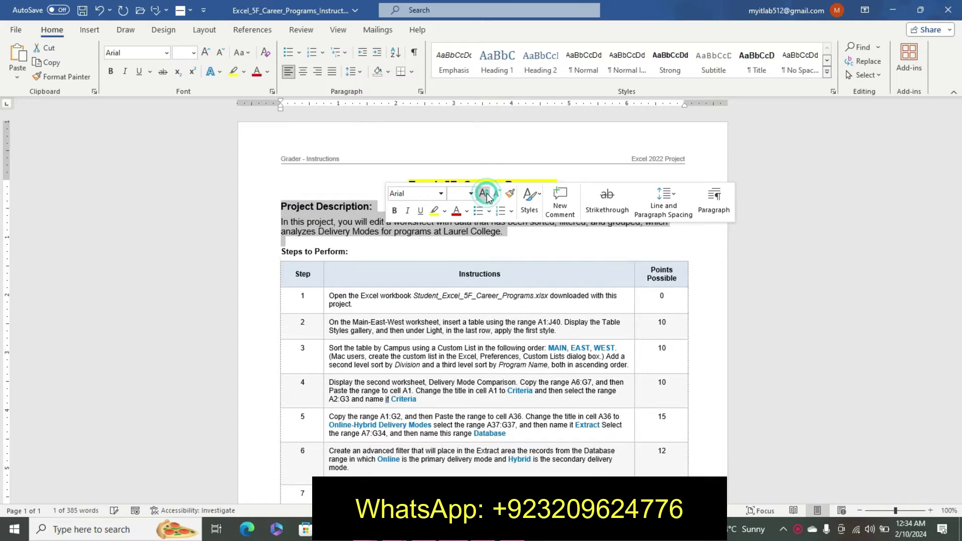
click(395, 210)
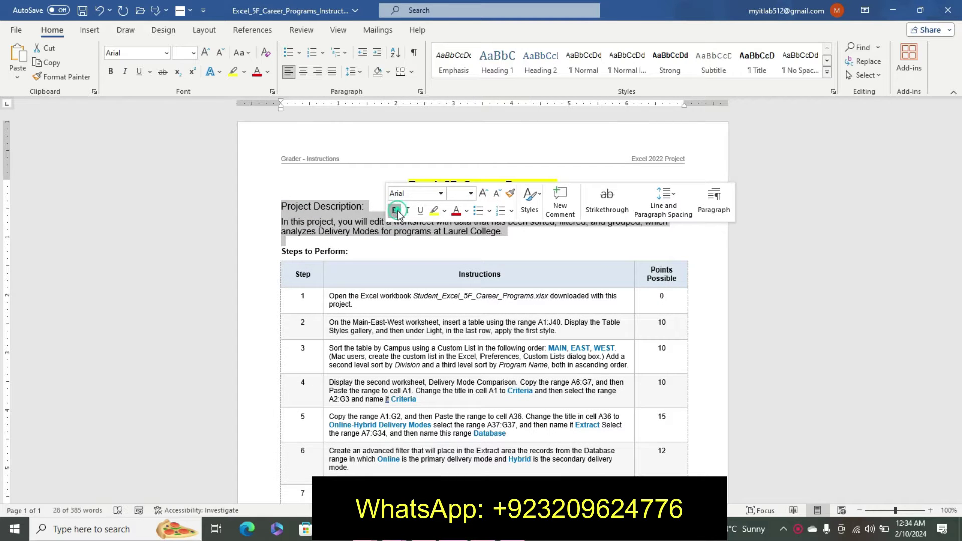
click(396, 211)
Highlight the Project Description heading and paragraph in turquoise instead of magenta.
click(444, 211)
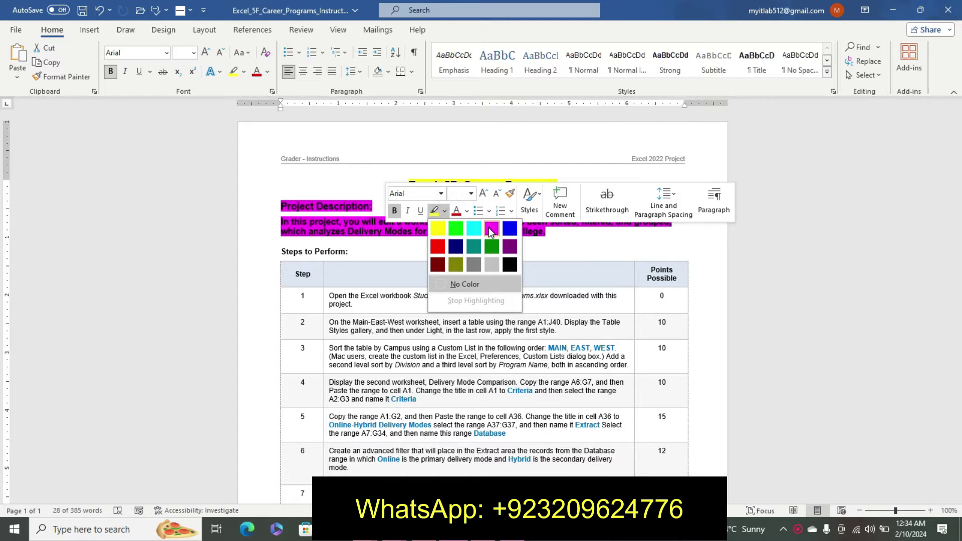
click(491, 229)
click(315, 235)
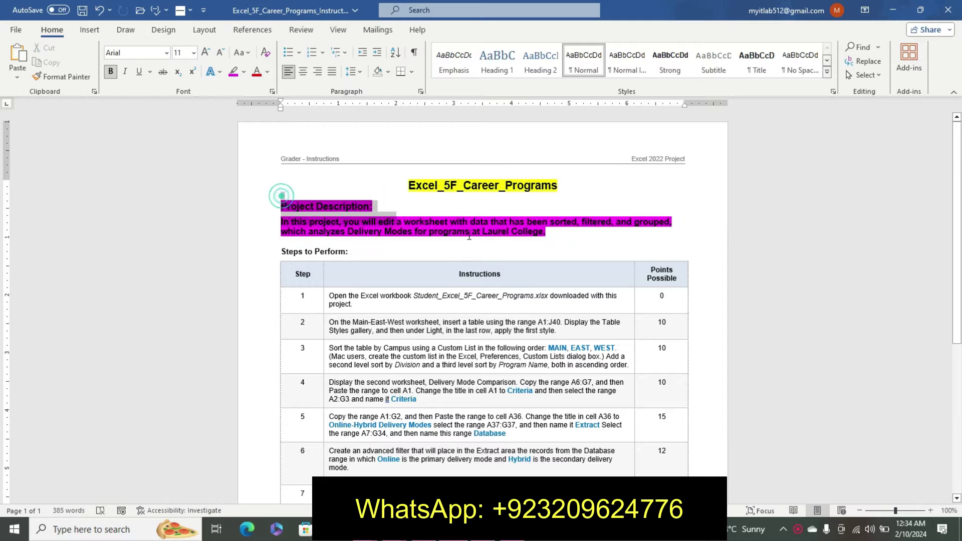
drag(469, 236, 559, 238)
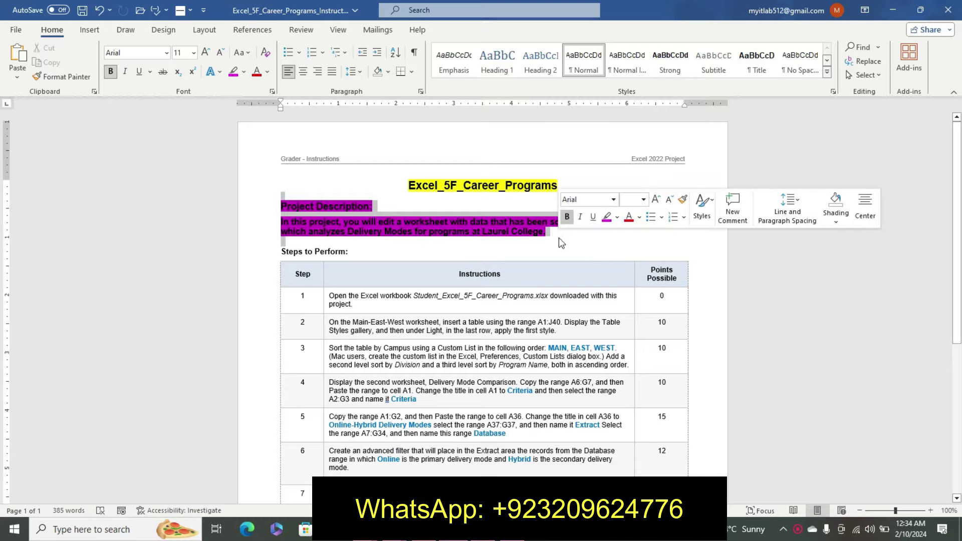
click(617, 219)
click(647, 237)
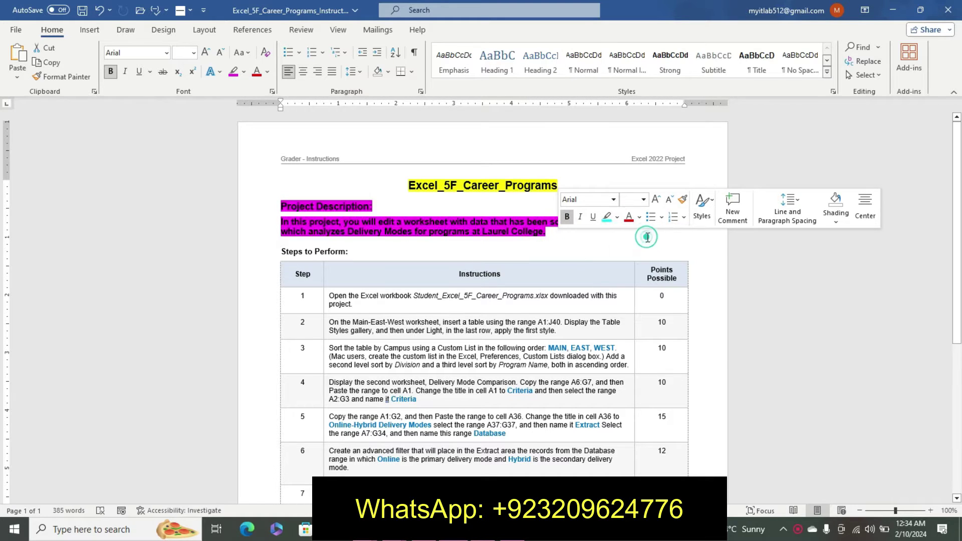
mouse_move(283, 206)
mouse_down()
mouse_move(636, 328)
mouse_move(564, 230)
mouse_up()
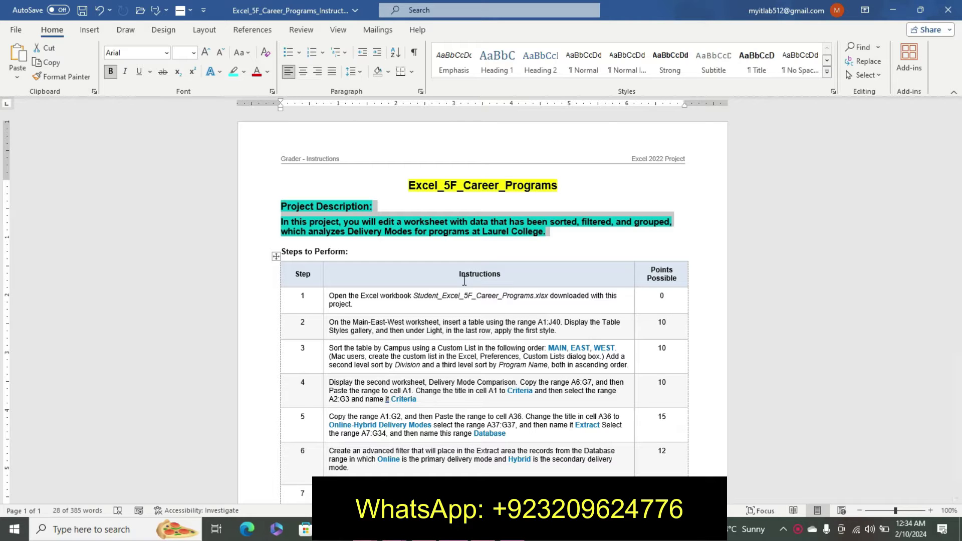
Look over the Delivery Mode Comparison, Stipends by Division and Main-East-West sheets in Excel.
key(alt+Tab)
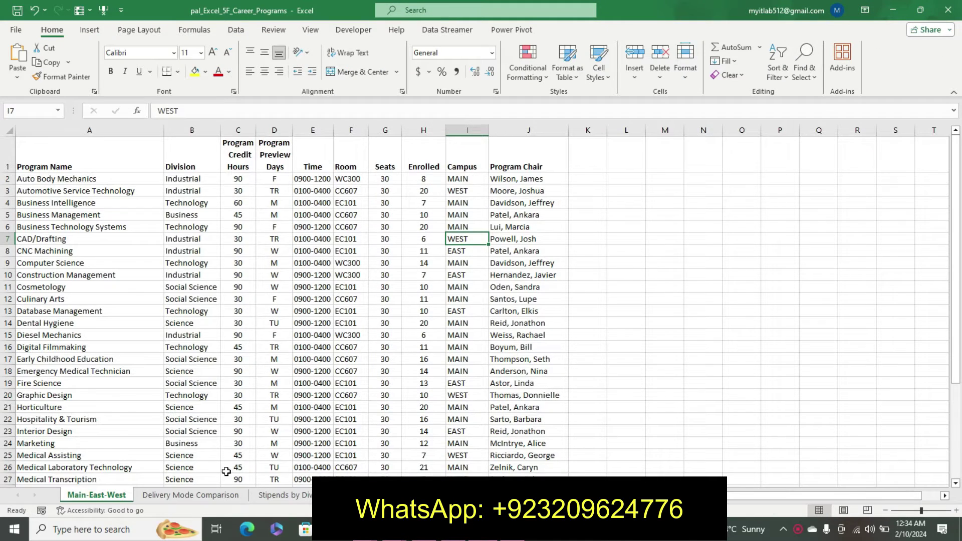
click(199, 495)
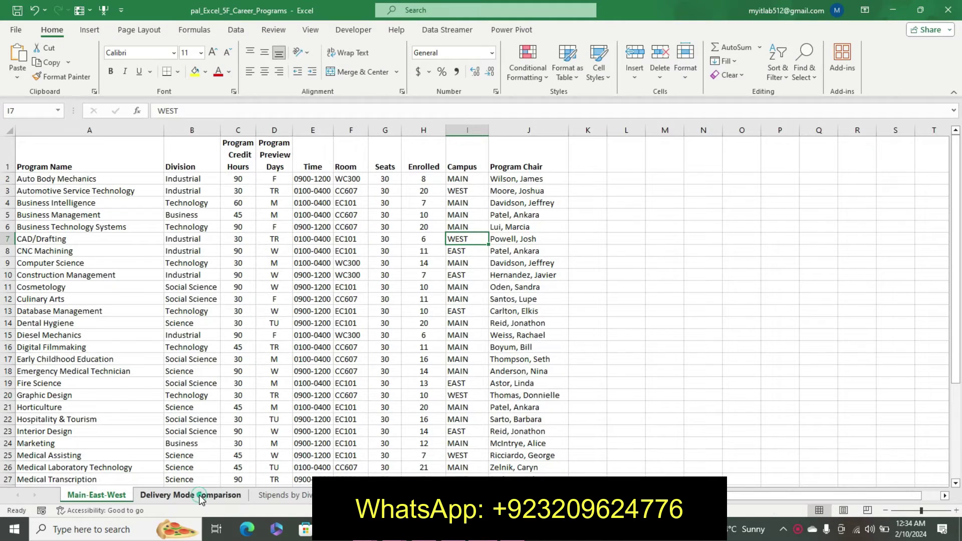
click(284, 496)
click(220, 496)
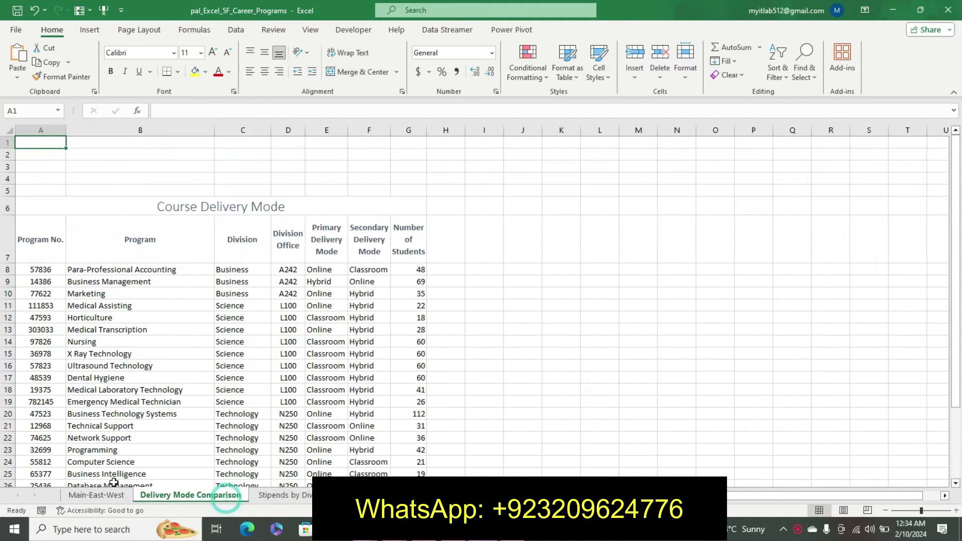
click(96, 495)
click(308, 396)
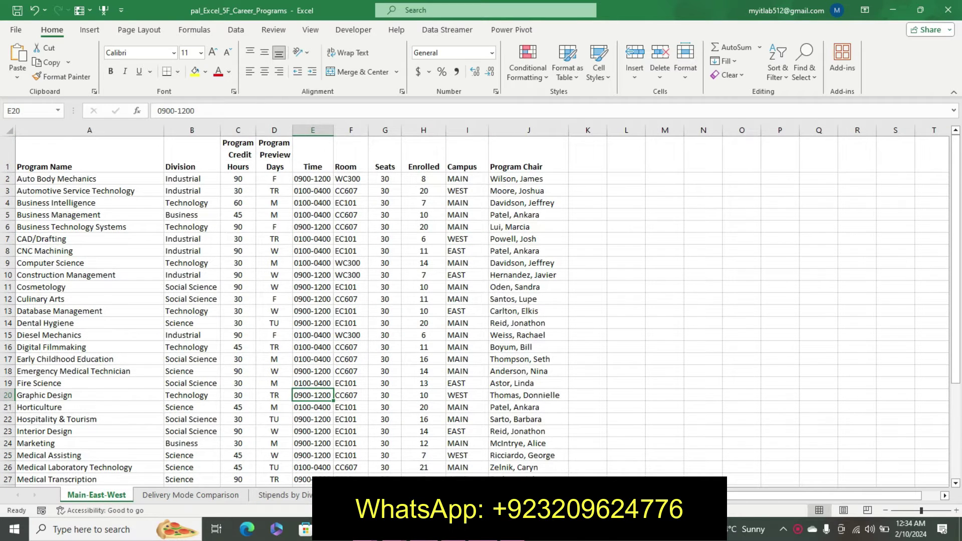
Undo the highlight and bold formatting added to the Word instructions.
key(alt+Tab)
click(404, 333)
key(ctrl+z)
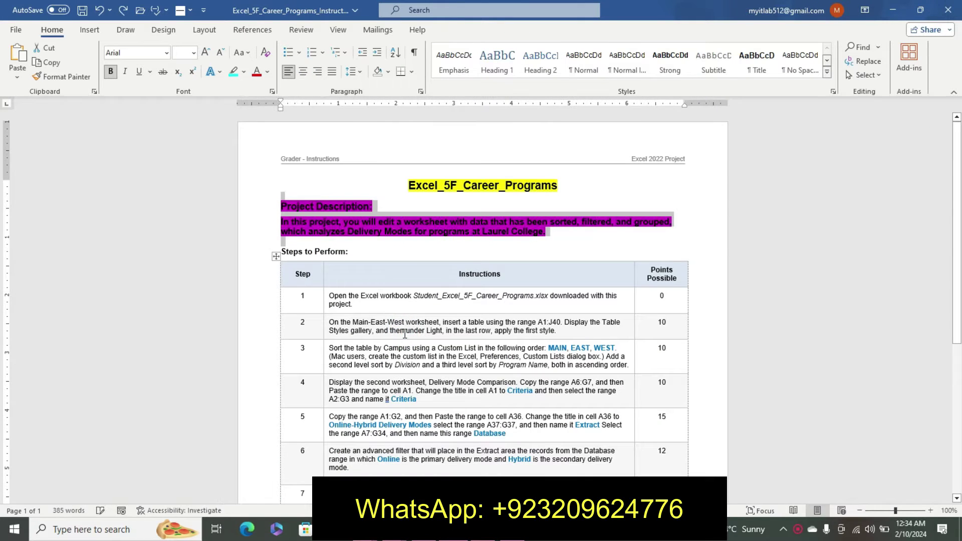
key(ctrl+z)
key(ctrl+z)
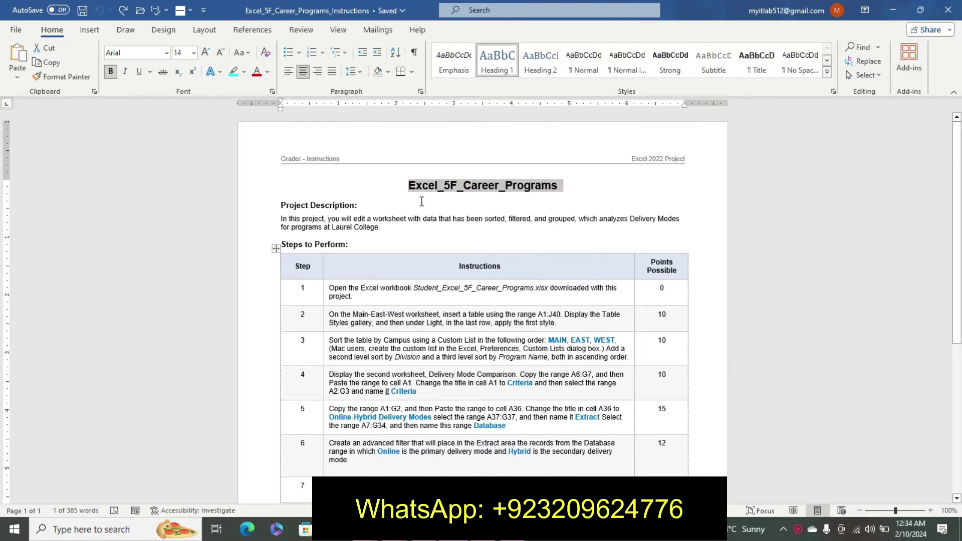
Highlight the Step 1 instruction turquoise and select the file name Student_Excel_5F_Career_Programs.xlsx.
drag(957, 150, 957, 217)
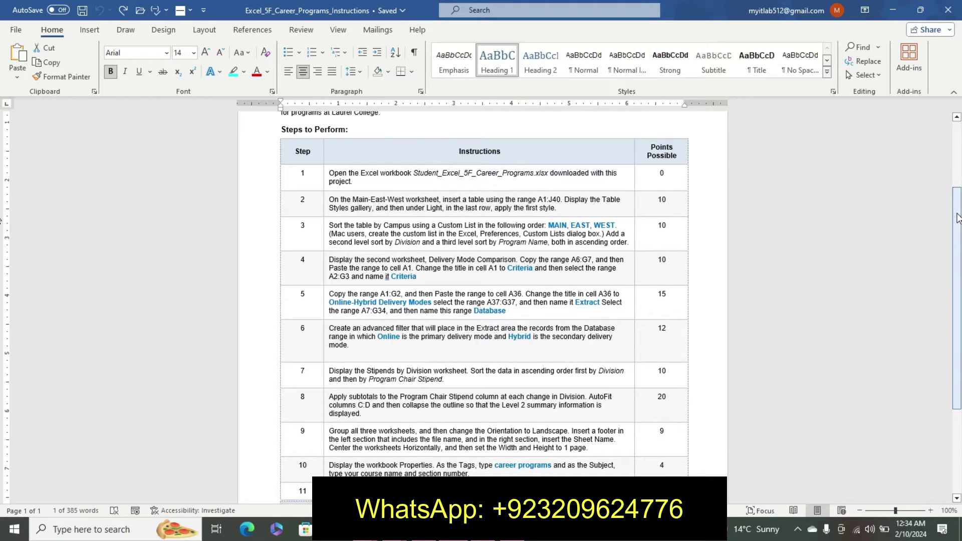
click(324, 177)
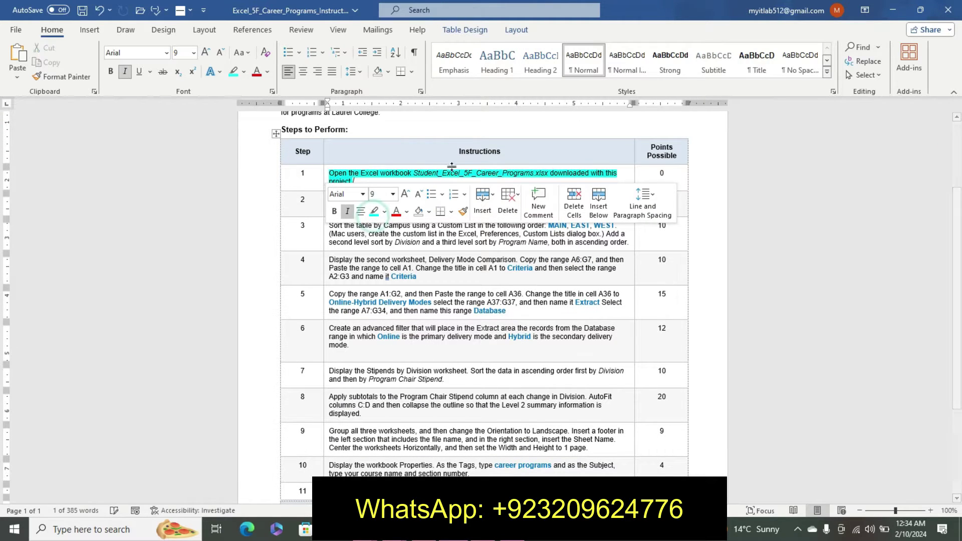
drag(414, 172, 531, 173)
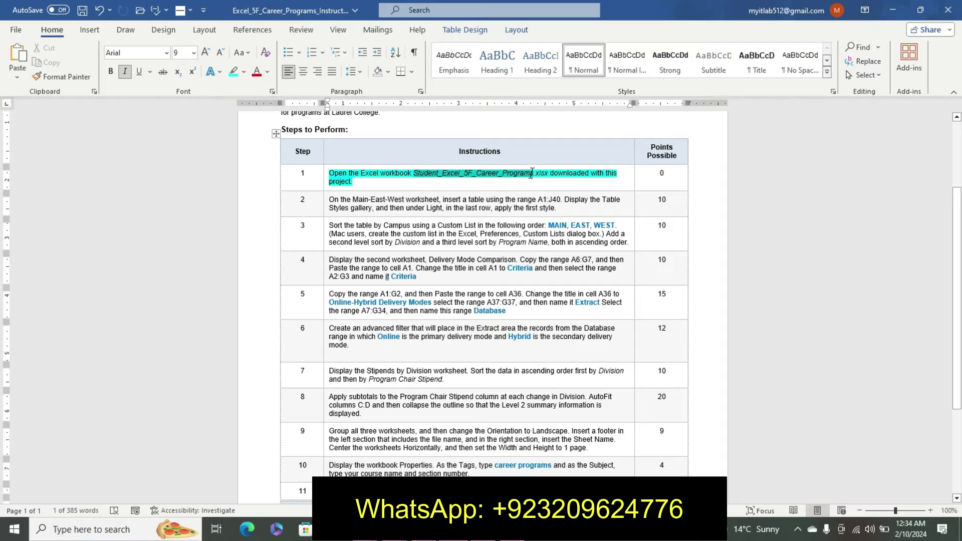
mouse_move(415, 174)
mouse_down()
mouse_move(565, 171)
mouse_move(548, 171)
mouse_up()
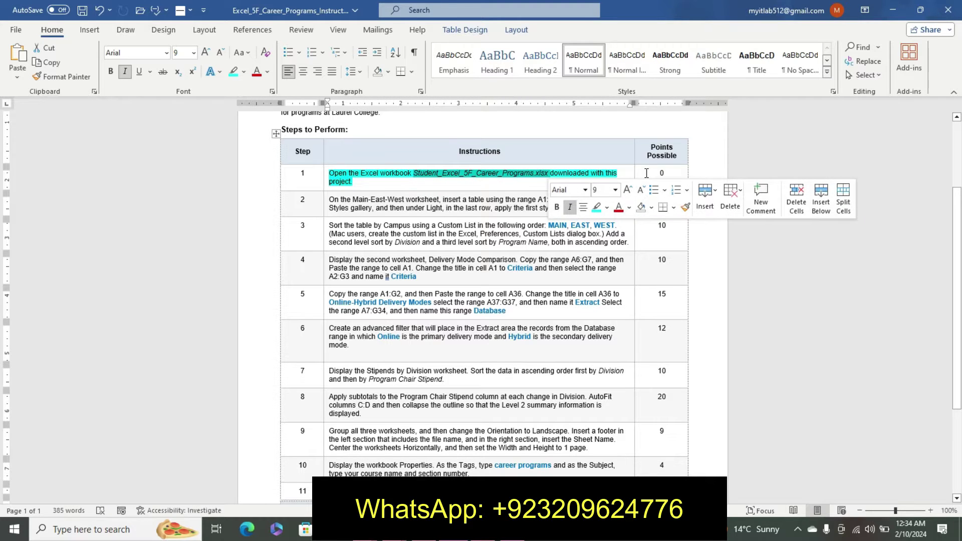
Make the file name 12 pt, bold and highlighted yellow.
click(626, 190)
click(627, 190)
click(626, 189)
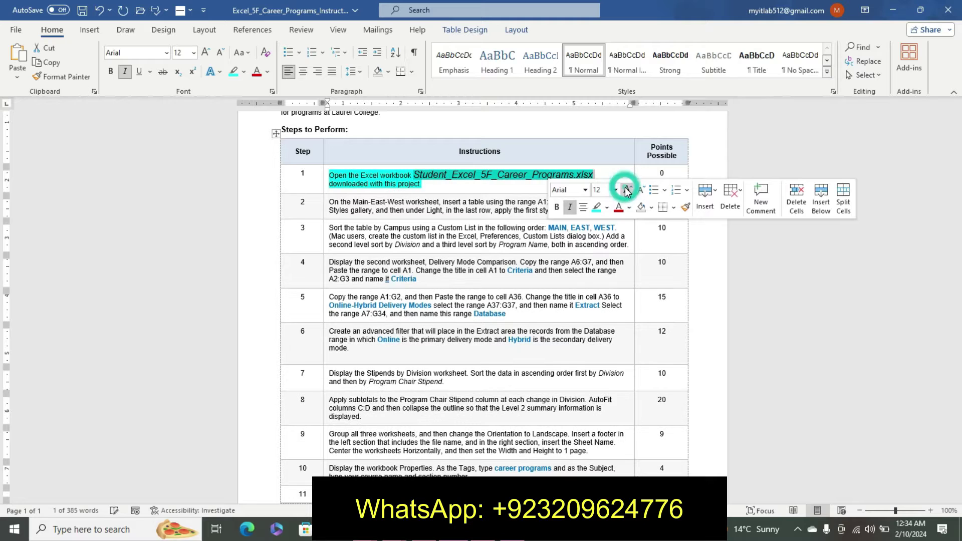
click(558, 207)
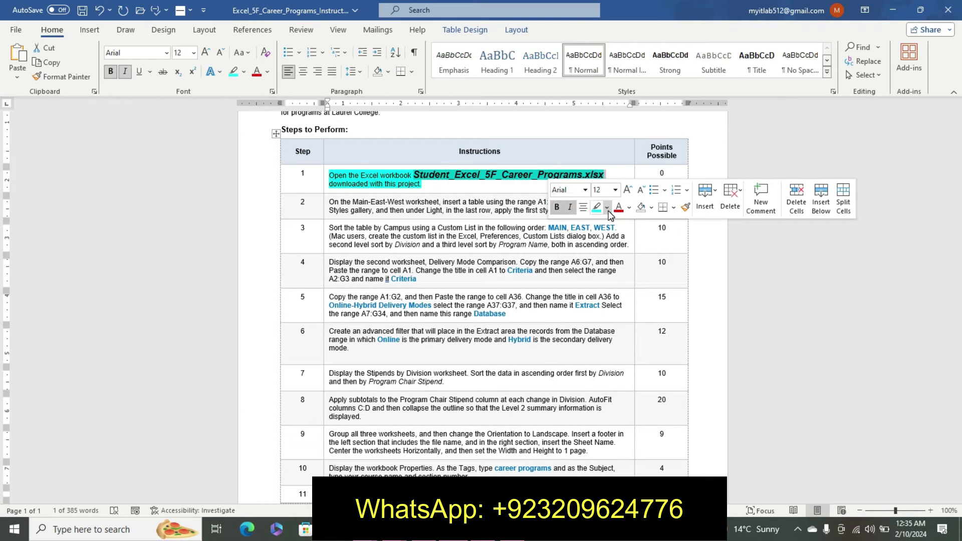
click(607, 207)
click(609, 225)
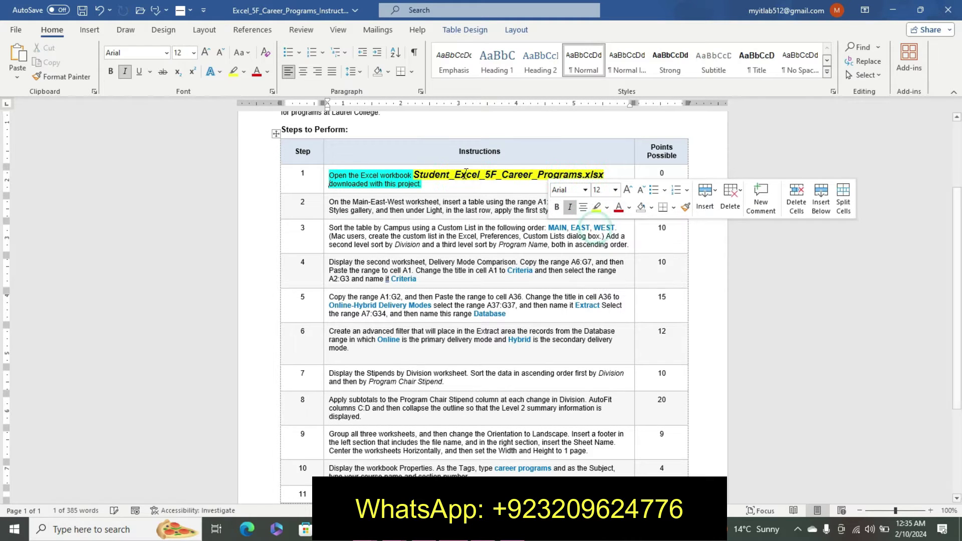
click(466, 172)
drag(413, 174, 603, 179)
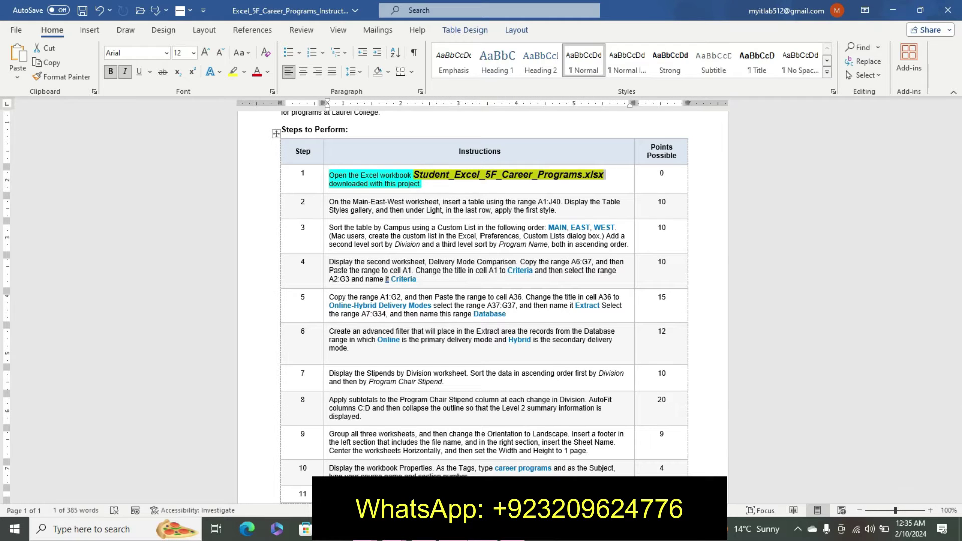
Check the Delivery Mode Comparison, Stipends by Division and Main-East-West sheets in Excel.
key(alt+Tab)
click(230, 495)
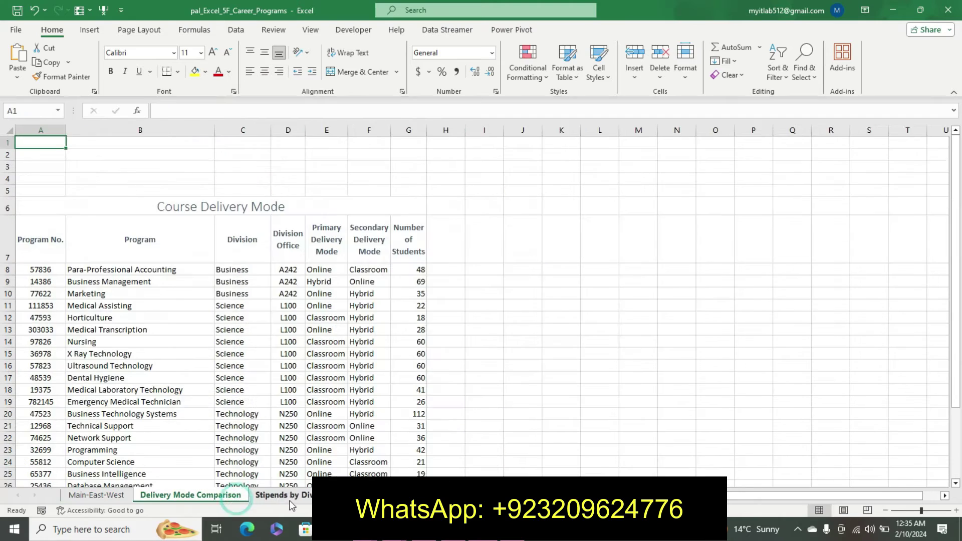
click(284, 495)
click(94, 496)
click(161, 496)
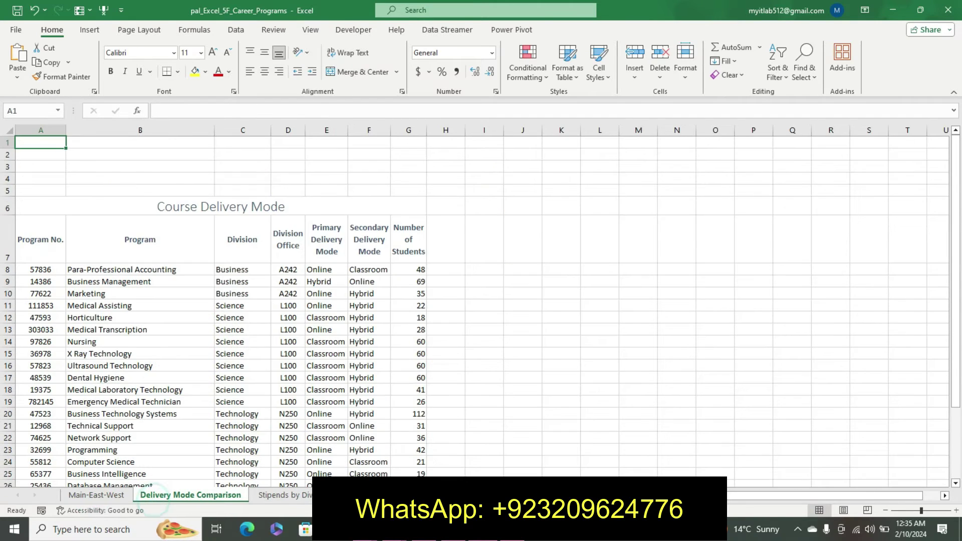
click(97, 496)
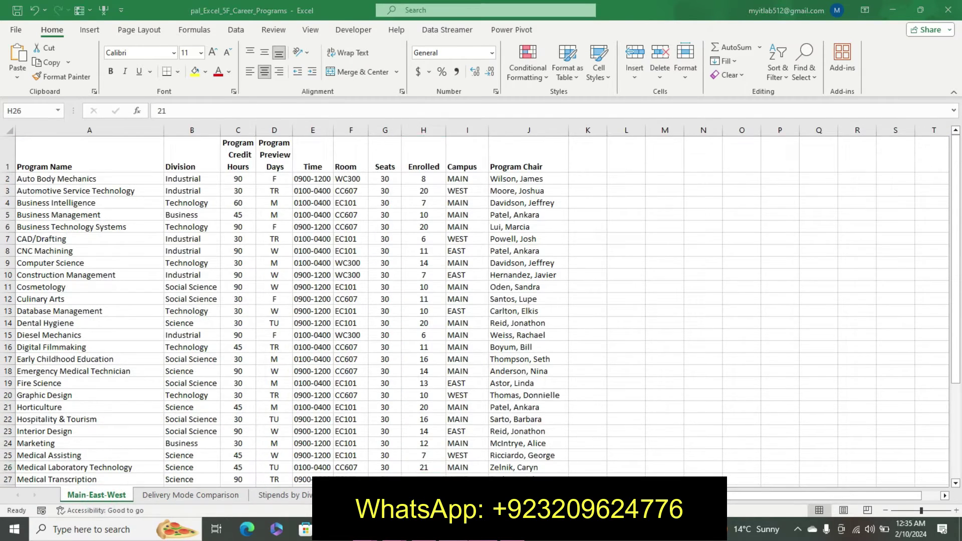
Undo the Step 1 highlighting and file-name formatting in Word.
key(alt+Tab)
key(ctrl+z)
key(ctrl+z)
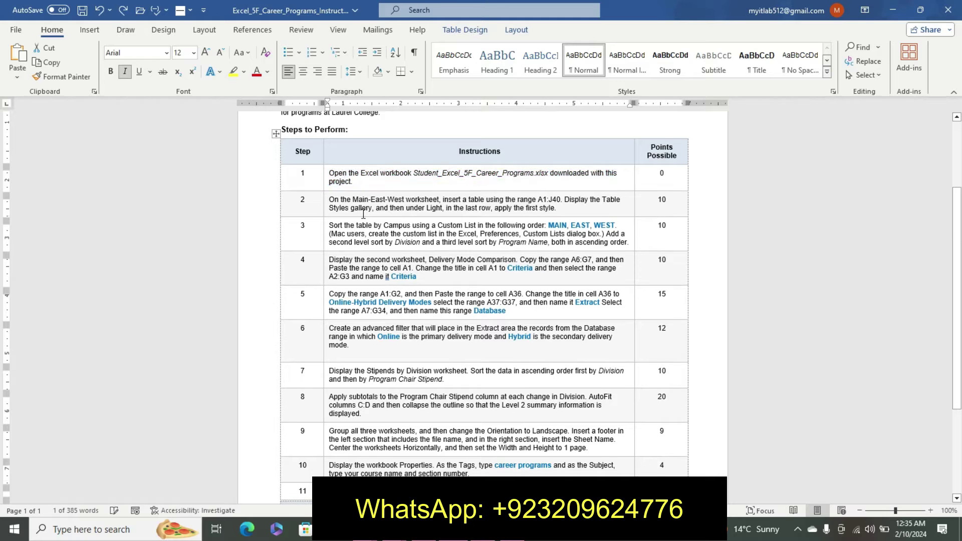
key(ctrl+z)
text(z)
key(ctrl+z)
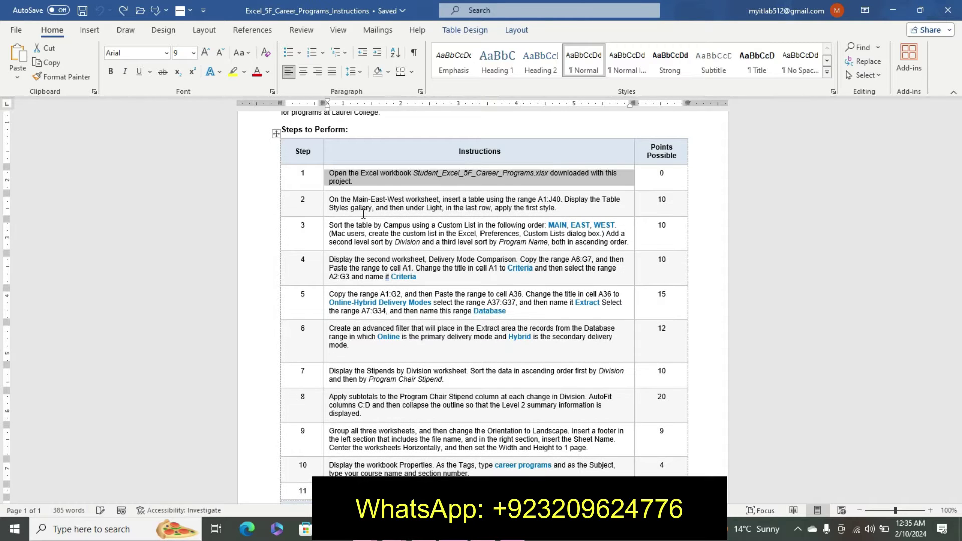
Enlarge step 2's instruction to 11 pt, bold it, and highlight it turquoise.
click(326, 211)
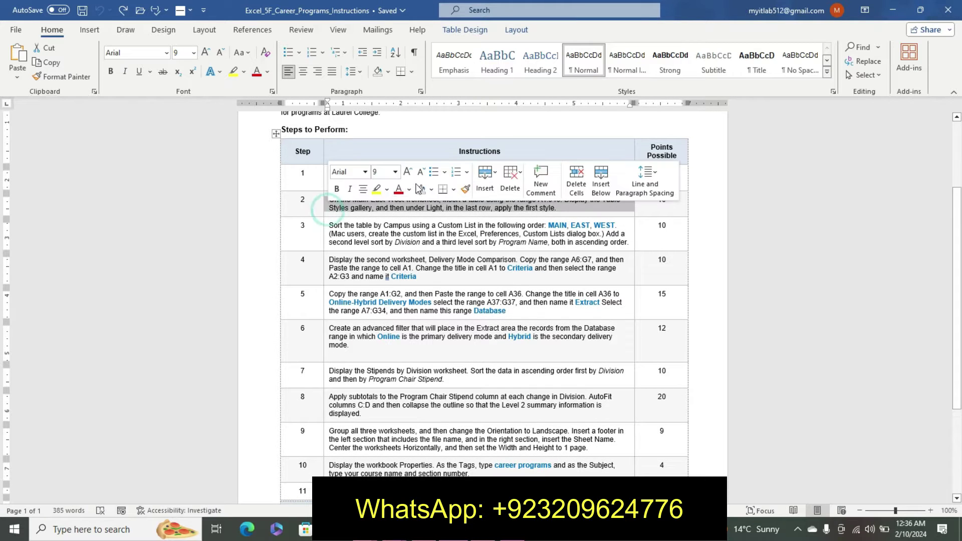
click(407, 172)
click(407, 172)
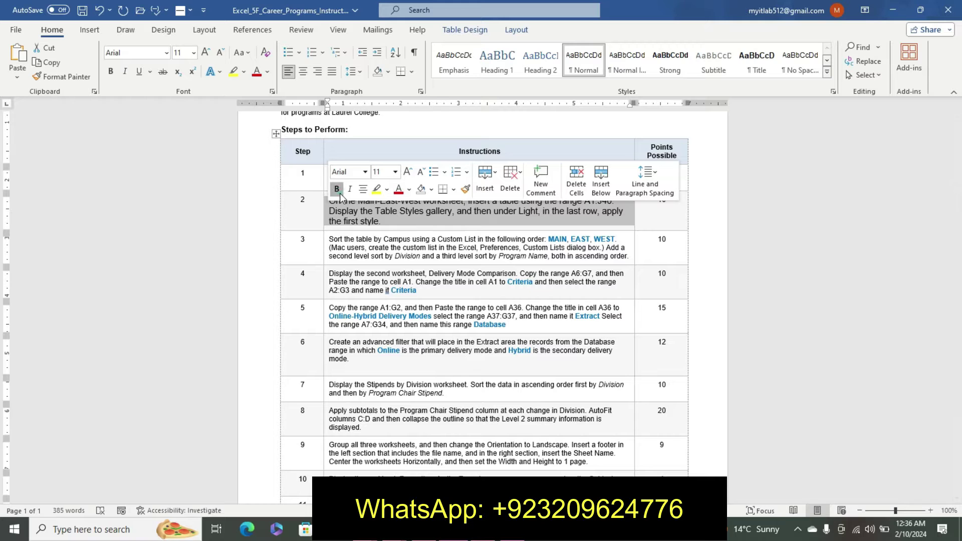
click(336, 189)
click(387, 189)
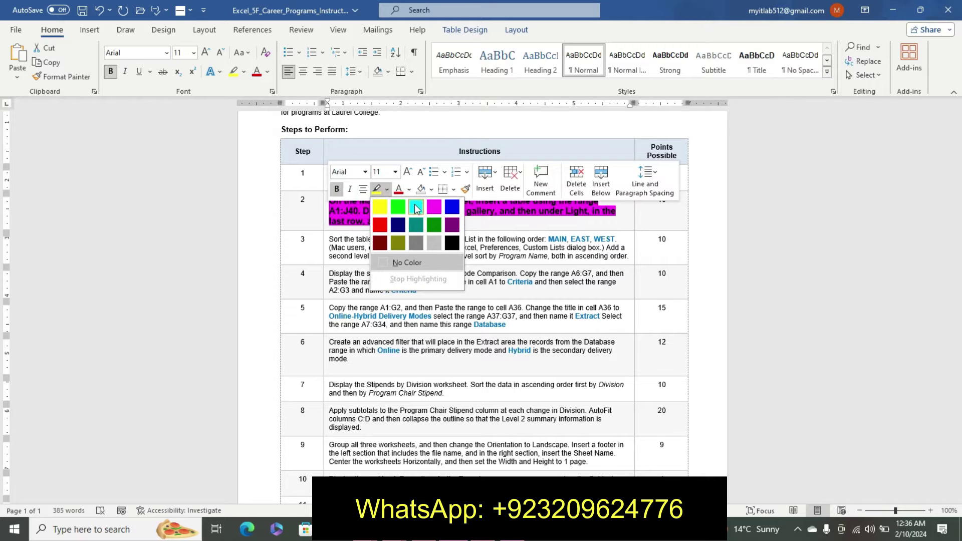
click(423, 204)
click(498, 221)
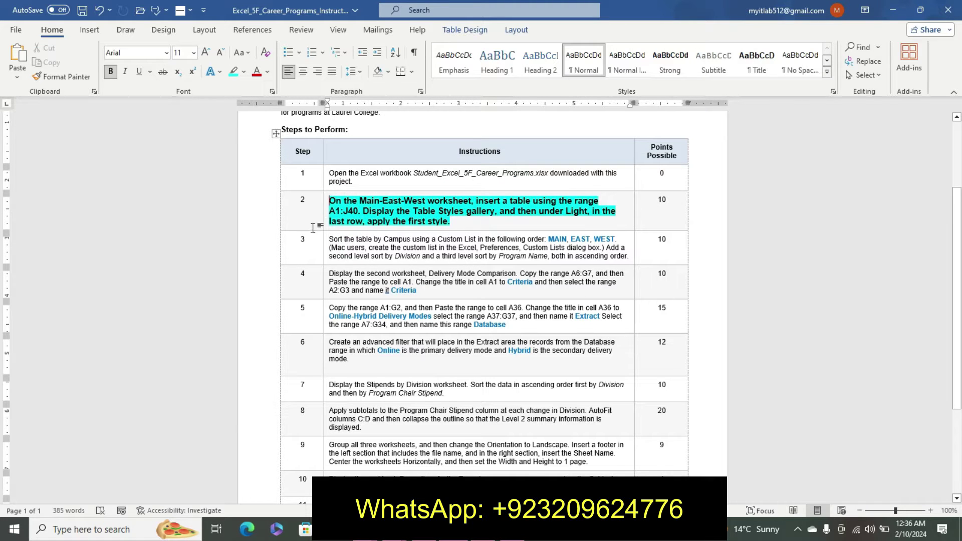
triple_click(331, 200)
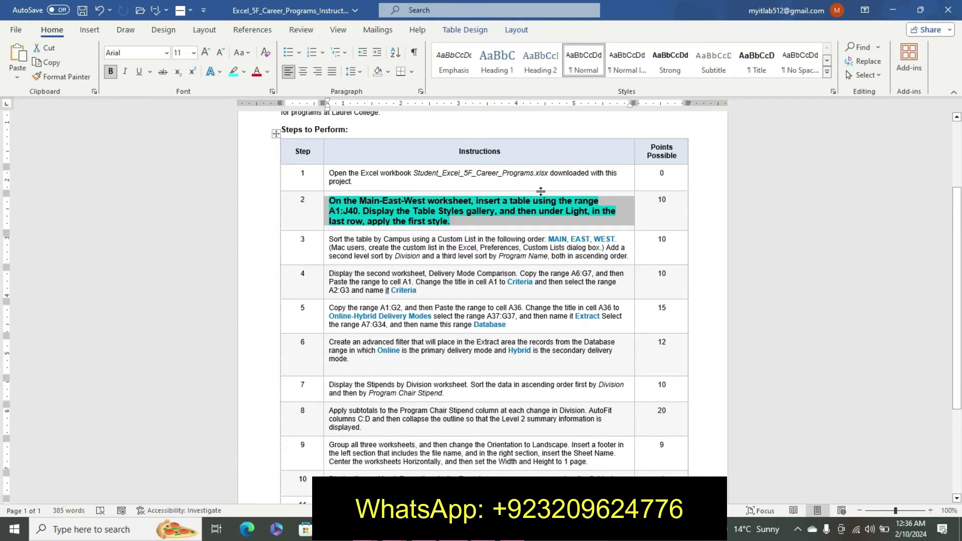
key(alt+Tab)
Select cell D20 on Main-East-West, then return to the Word instructions.
click(271, 396)
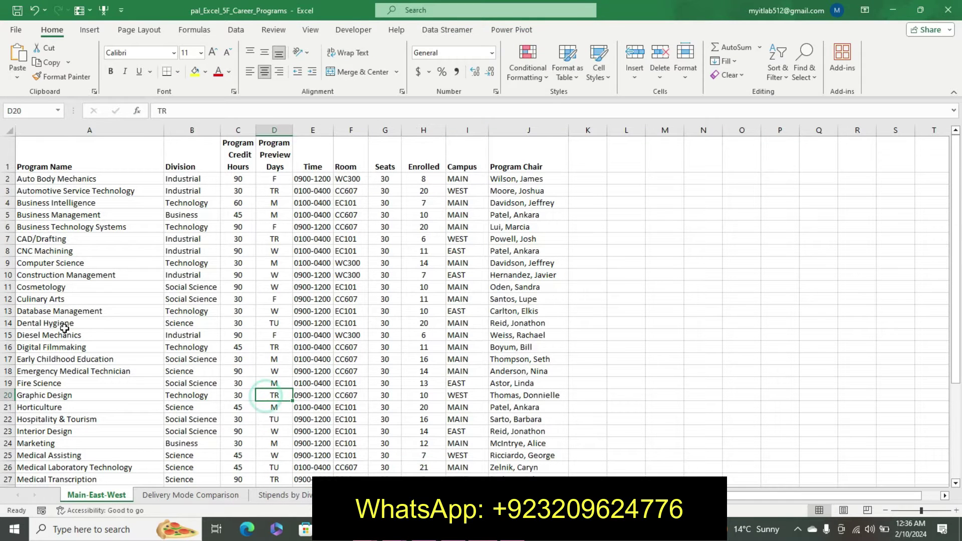
key(alt+Tab)
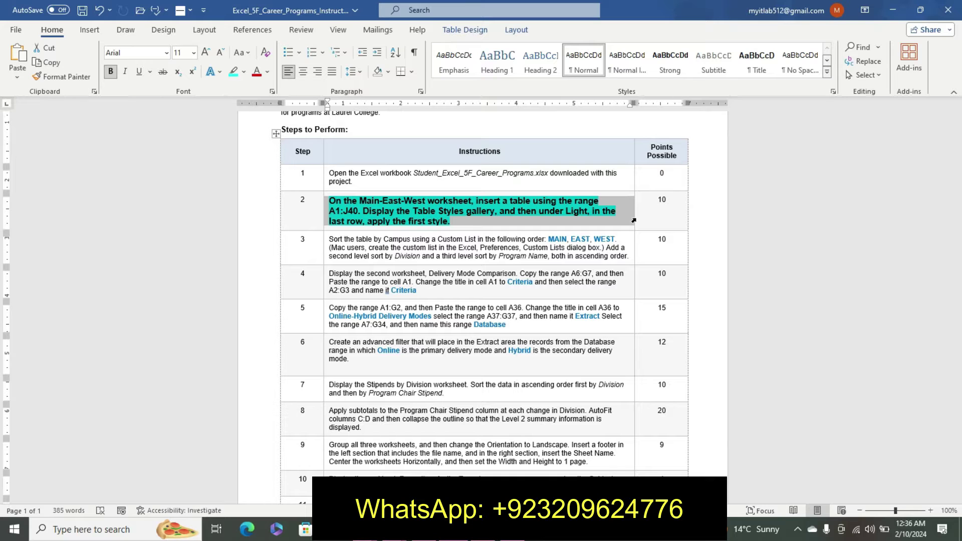
mouse_move(481, 301)
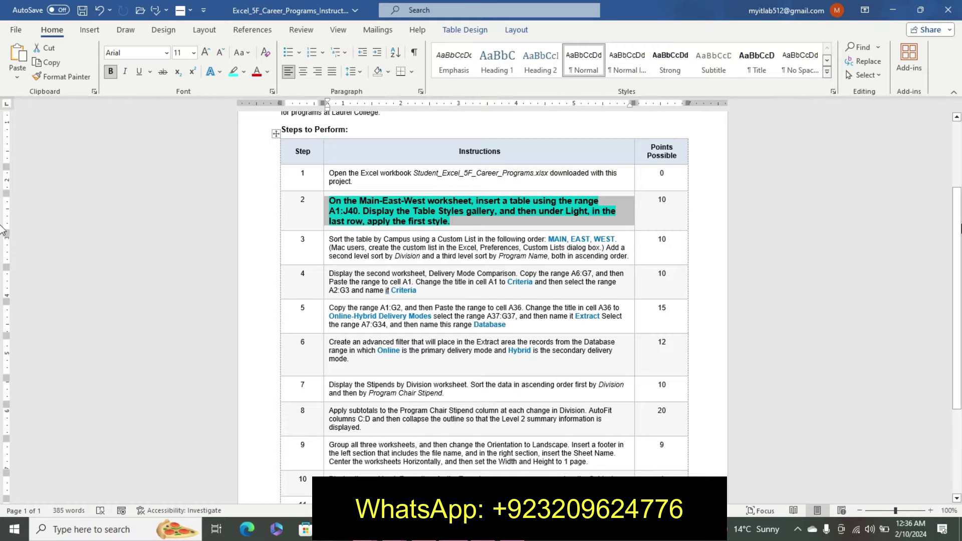
scroll(481, 300, down, 1)
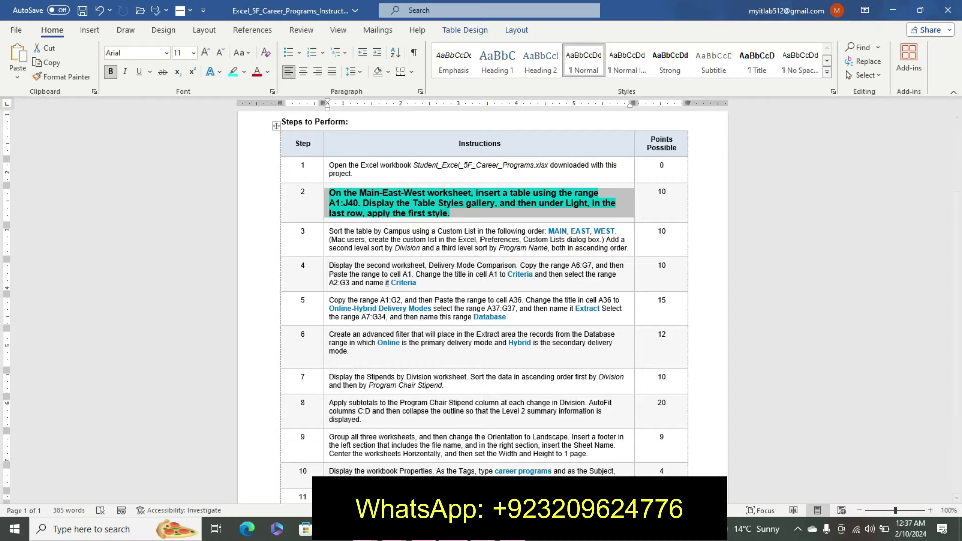
Convert the Main-East-West data A1:J40 into a table with headers.
key(alt+Tab)
click(268, 287)
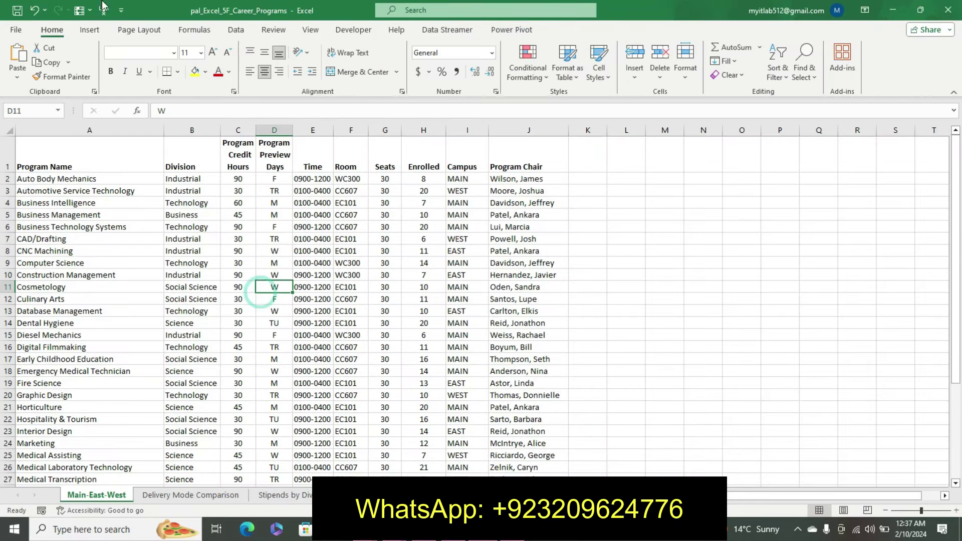
click(90, 31)
click(106, 56)
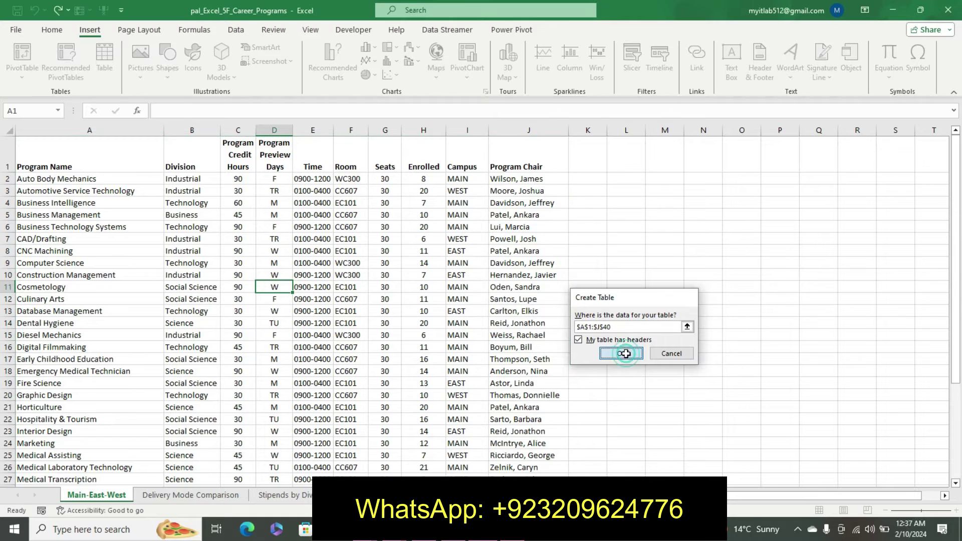
click(621, 353)
Compare the Word instructions against the new table, ending back in Excel.
mouse_move(304, 529)
click(436, 451)
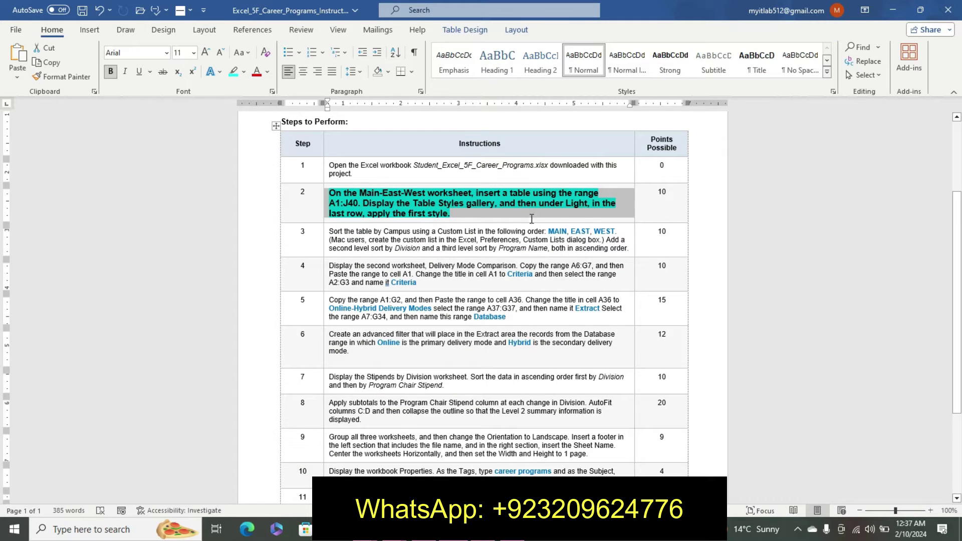
key(alt+Tab)
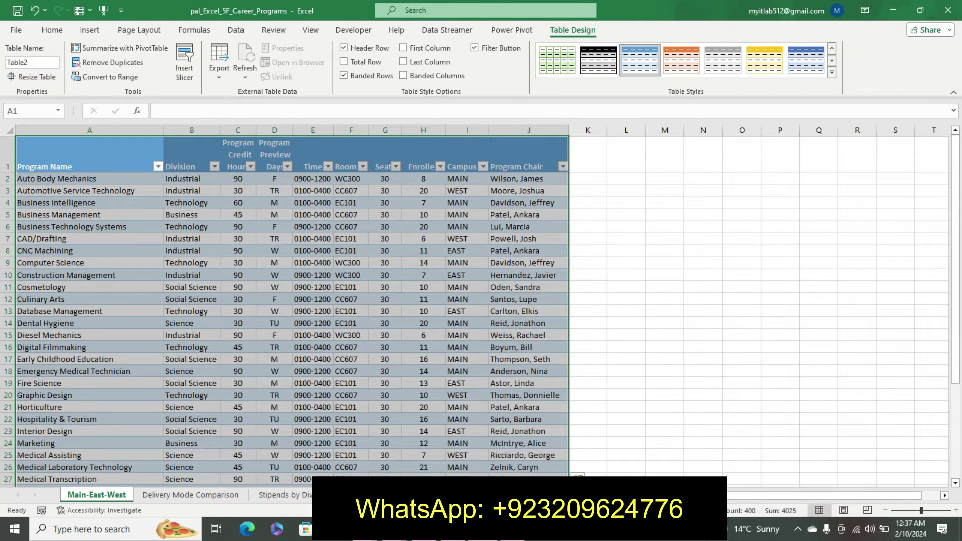
key(alt+Tab)
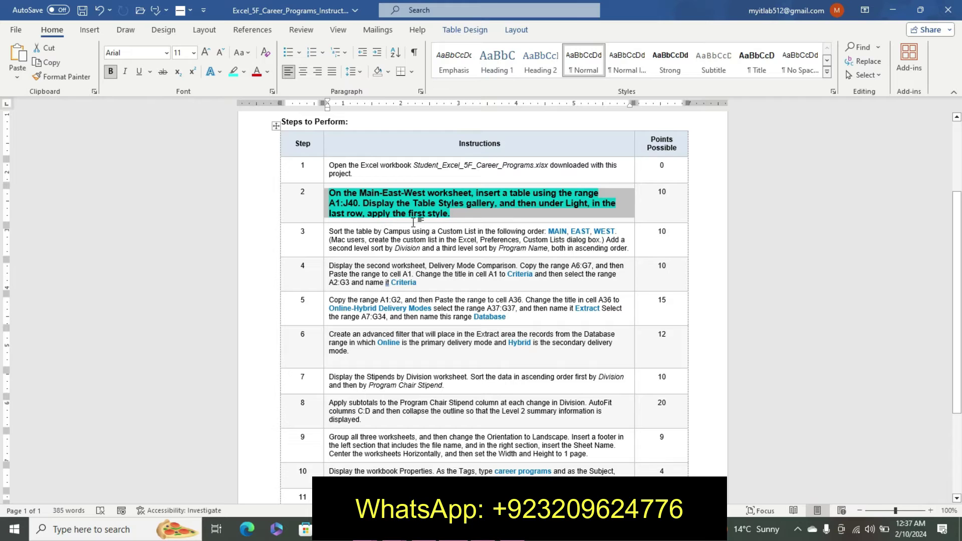
key(alt+Tab)
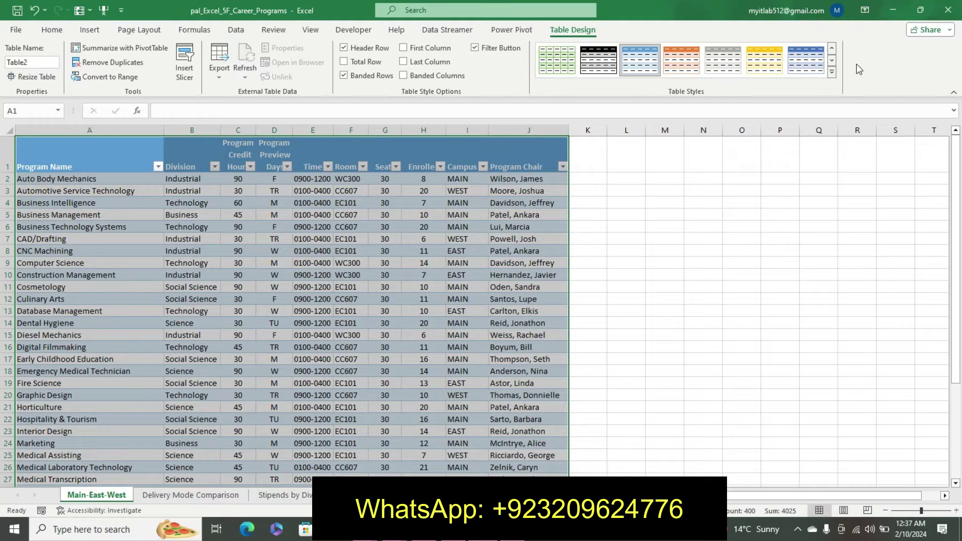
Apply Green, Table Style Light 14 to Table2 after checking the instructions.
click(832, 72)
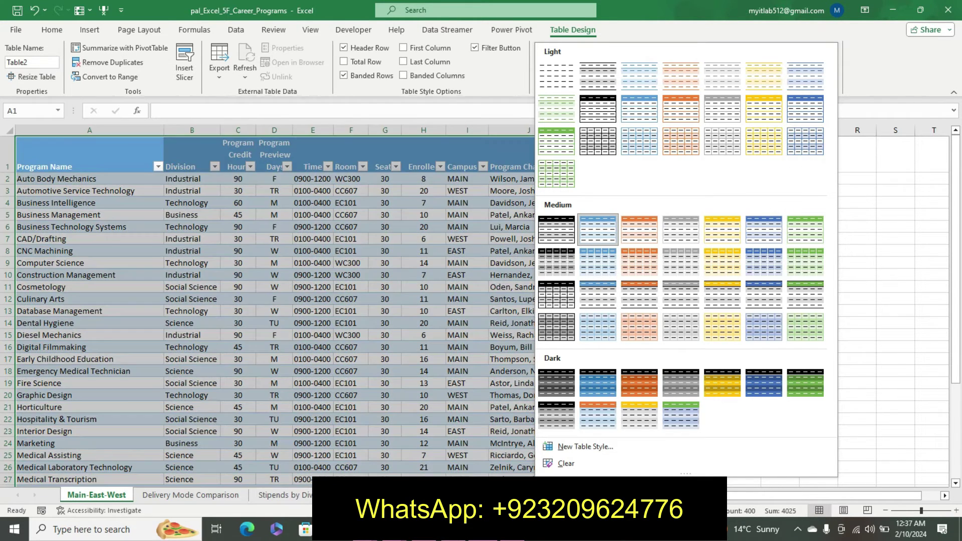
key(alt+Tab)
key(alt+Tab)
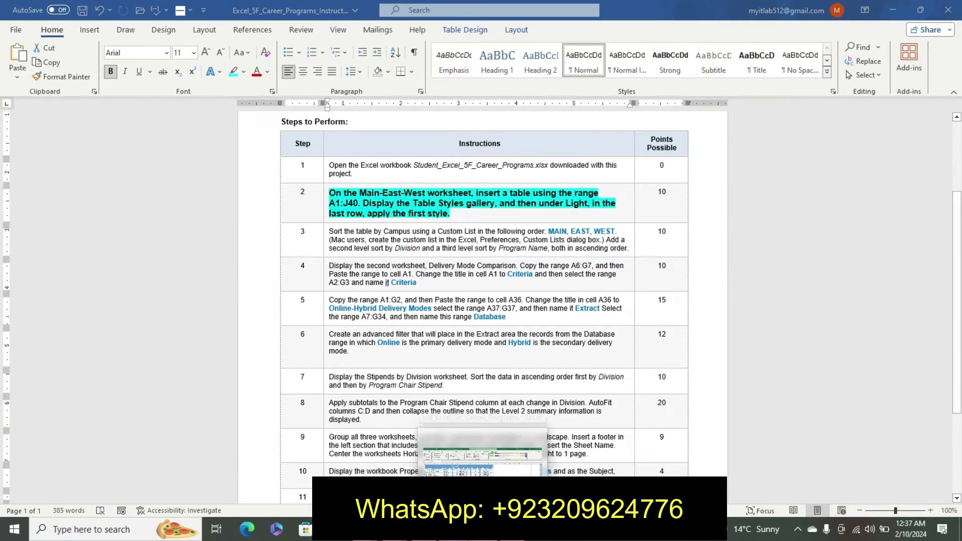
click(833, 73)
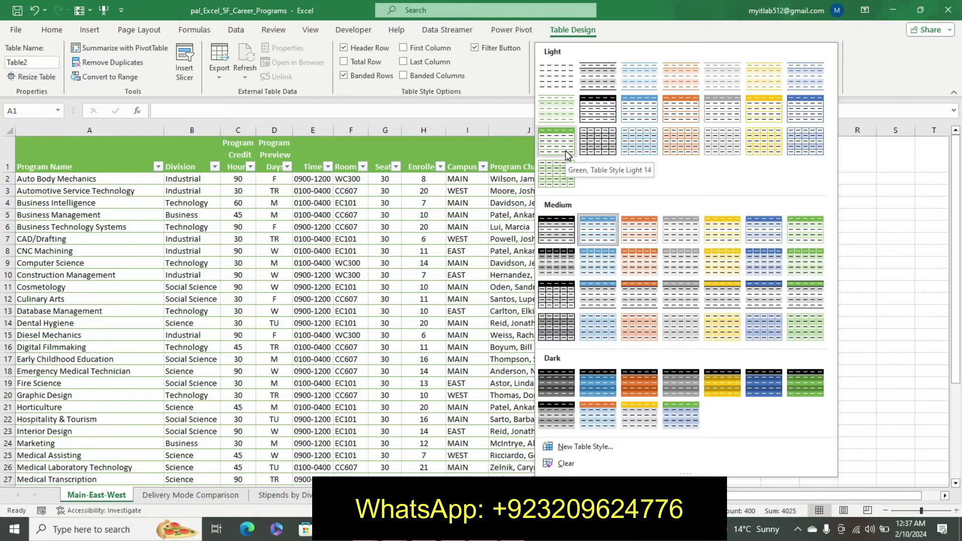
click(565, 150)
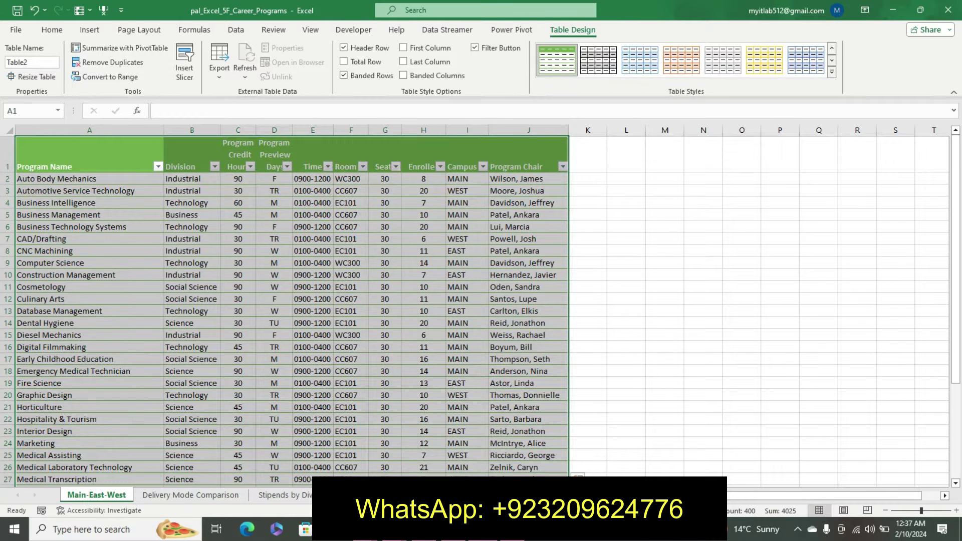
Undo step 2's formatting in Word and select both lines of step 3.
key(alt+Tab)
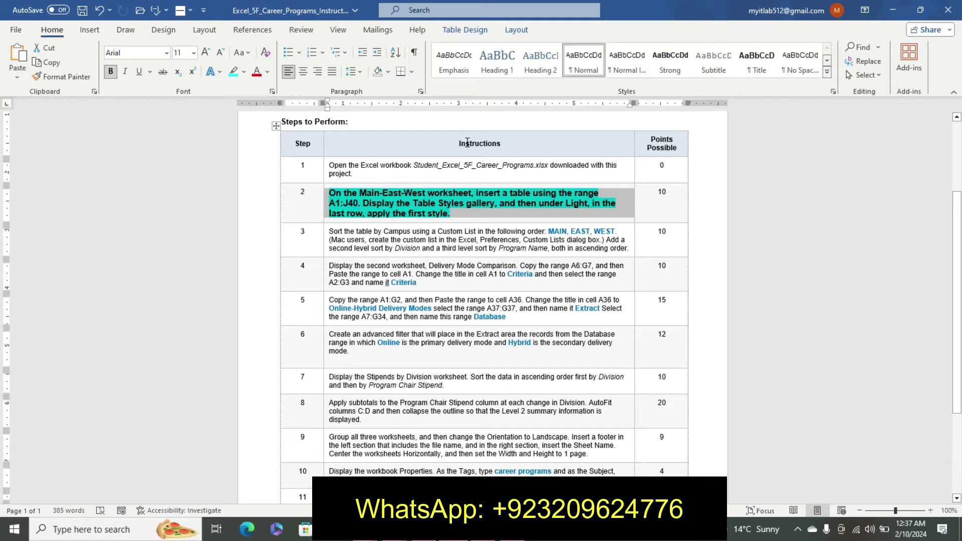
key(ctrl+z)
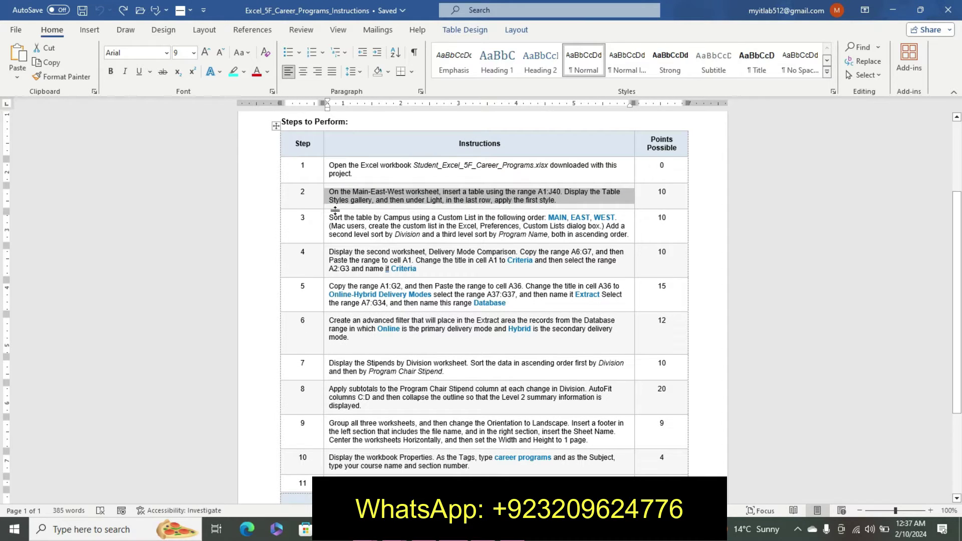
drag(330, 217, 635, 219)
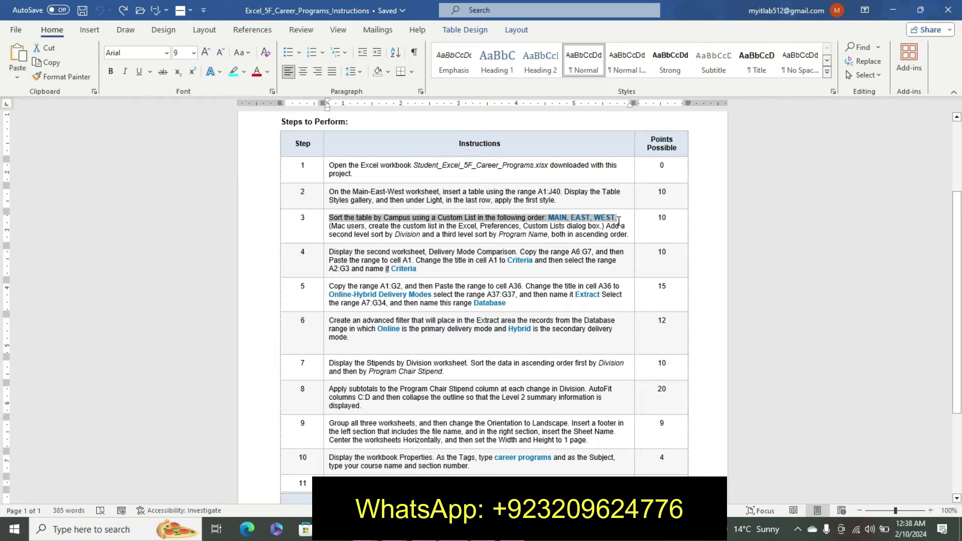
drag(620, 223, 625, 235)
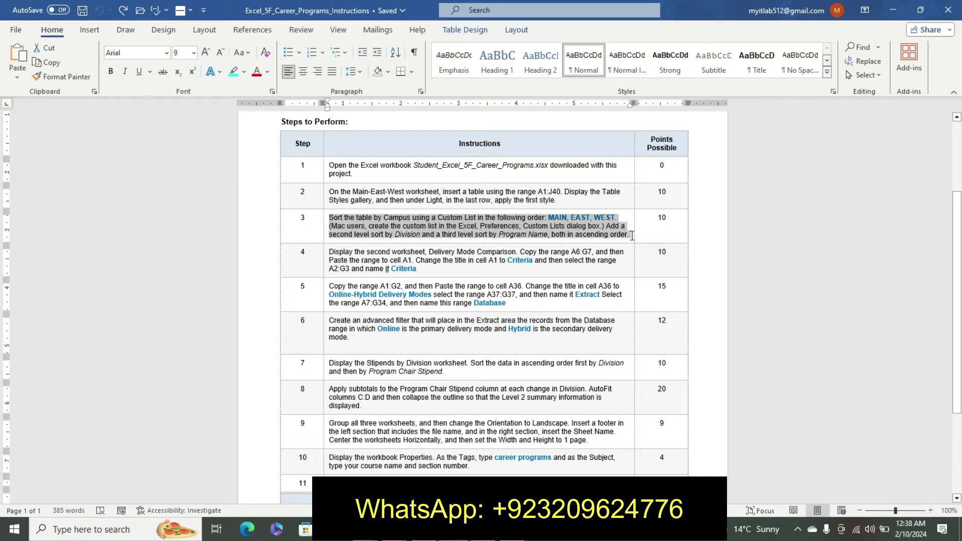
Make step 3's text 11 pt, bold and turquoise-highlighted.
click(687, 198)
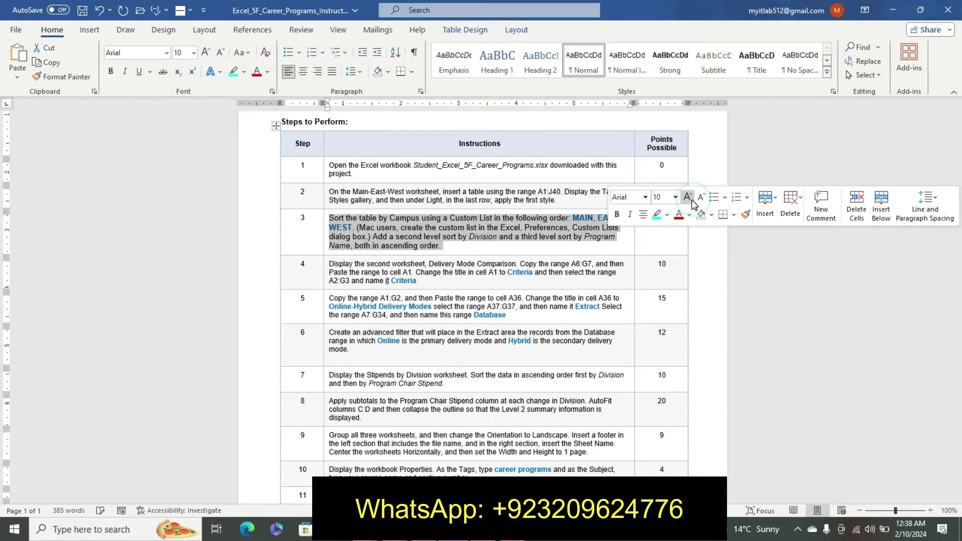
click(688, 198)
click(619, 215)
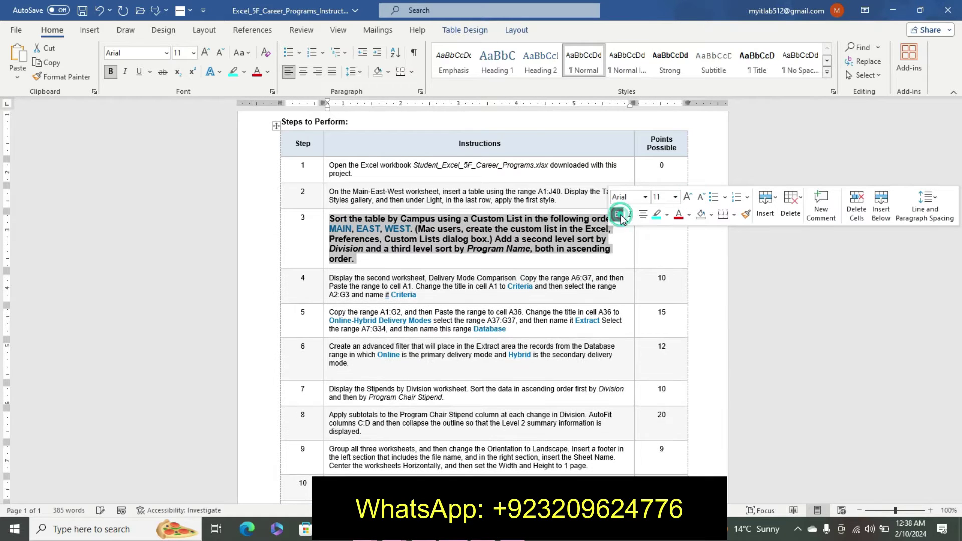
click(667, 214)
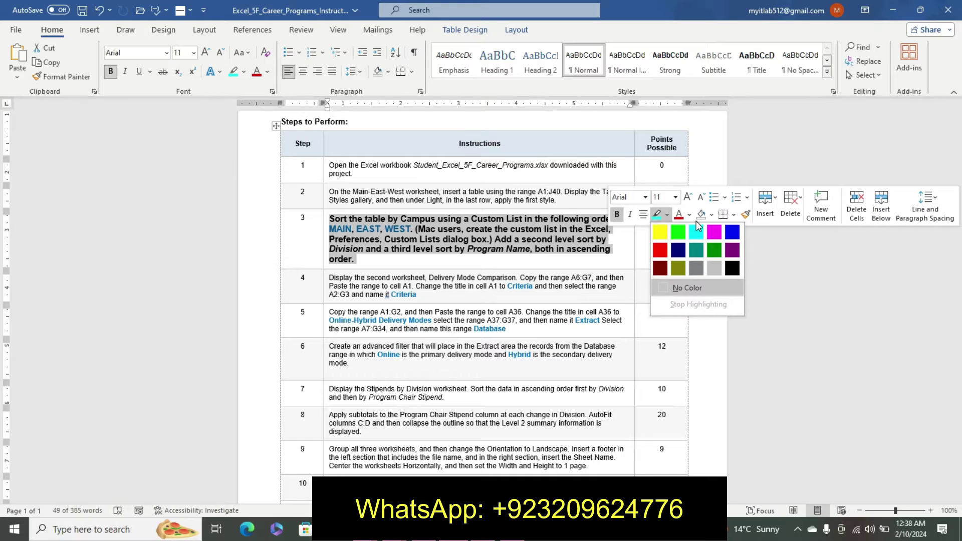
click(696, 231)
Select step 3's first sentence through WEST, then go back to the Excel table.
click(419, 311)
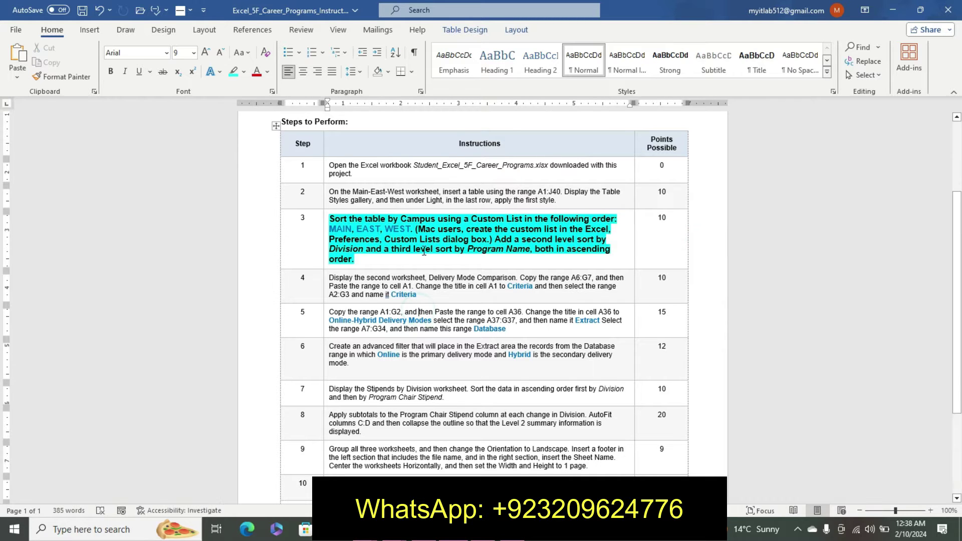
click(383, 229)
drag(331, 219, 413, 229)
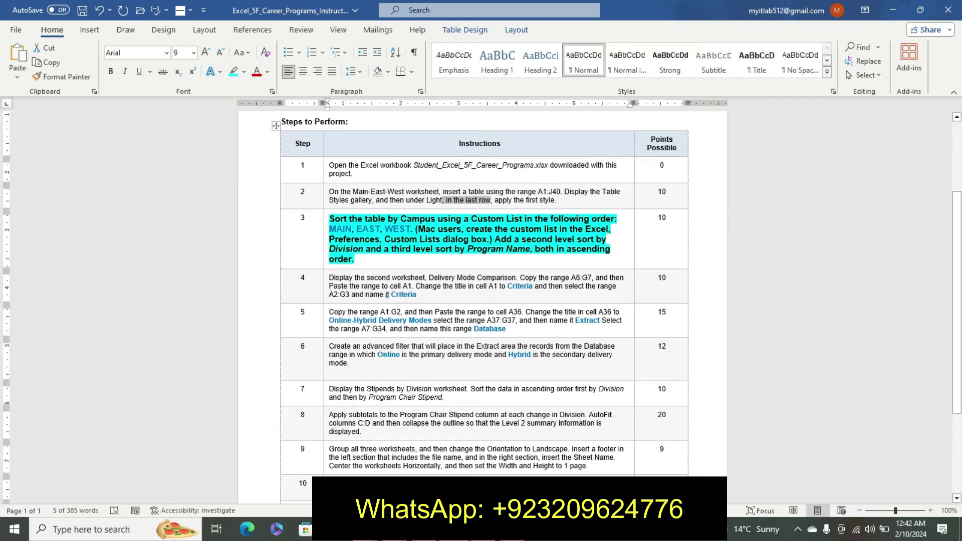
key(alt+Tab)
click(350, 274)
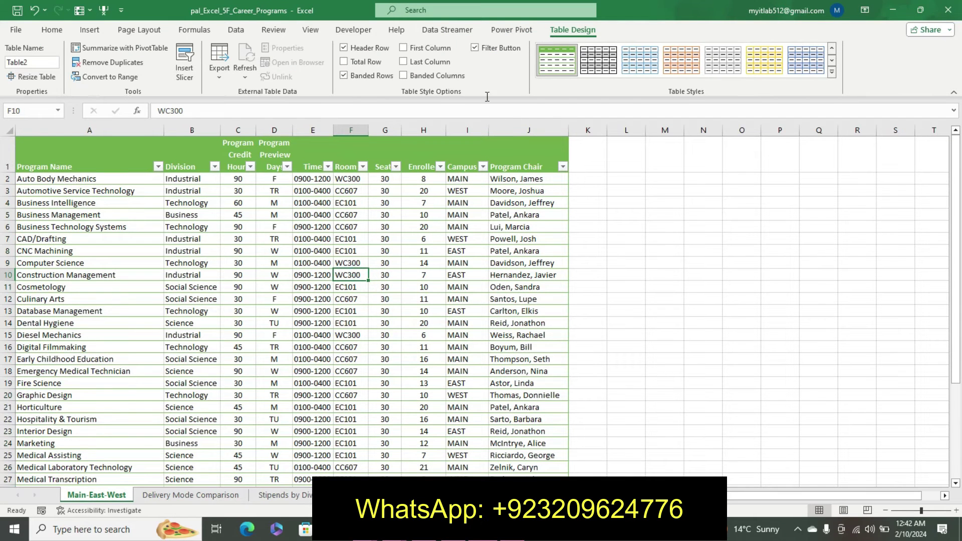
Reapply the light green banded style from the Light gallery's last row, then review step 3.
click(832, 74)
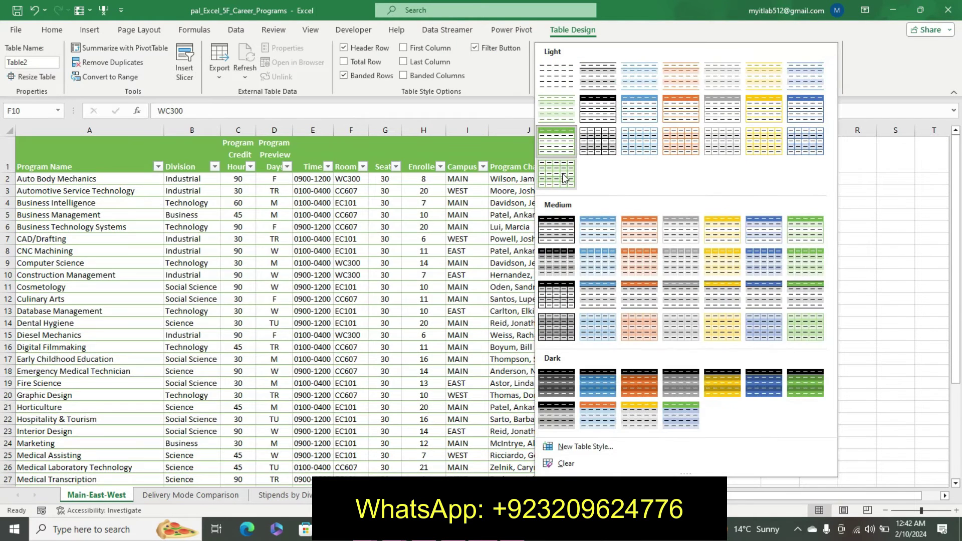
click(562, 173)
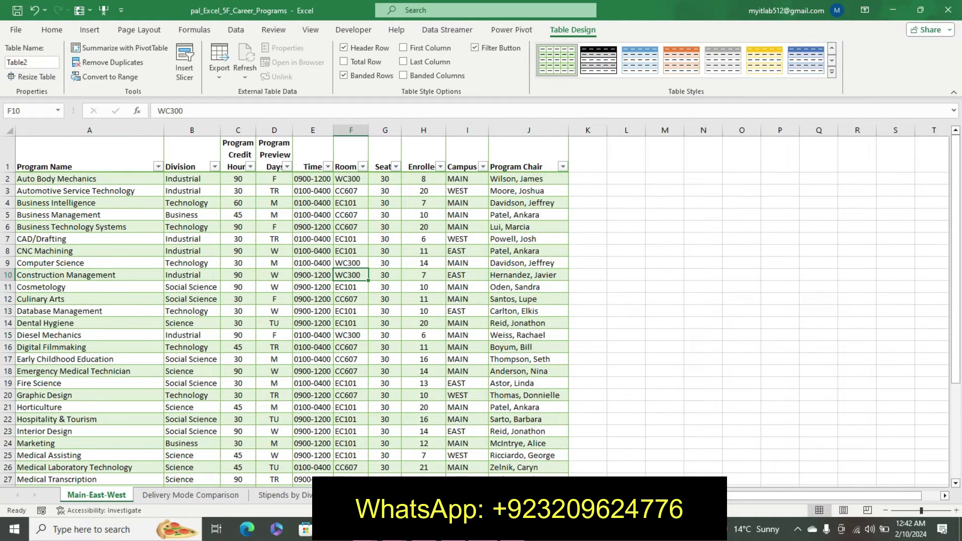
key(alt+Tab)
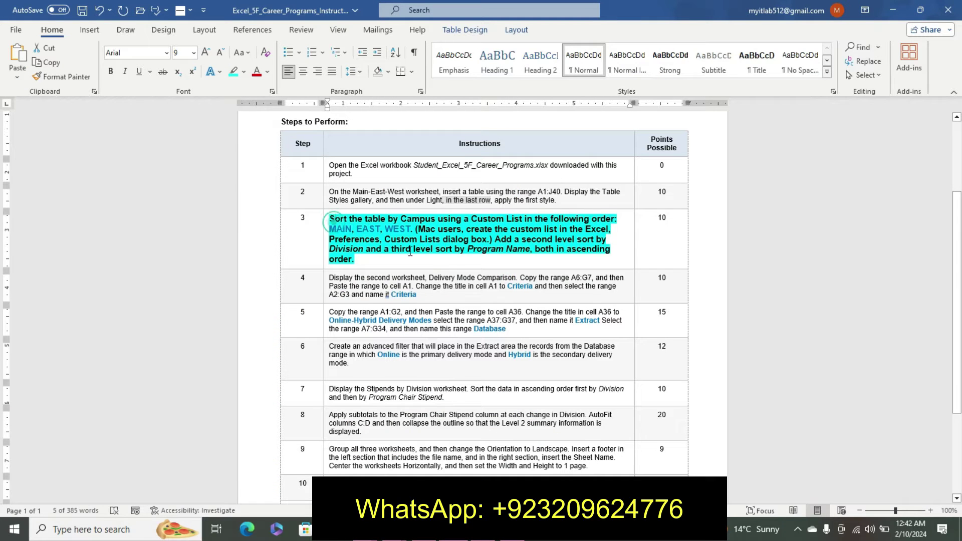
drag(339, 225, 350, 258)
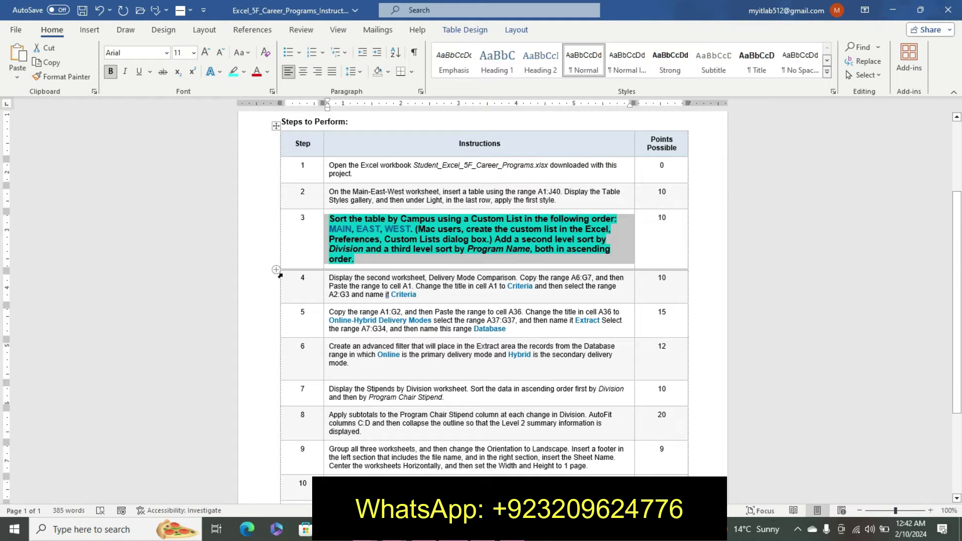
key(alt+Tab)
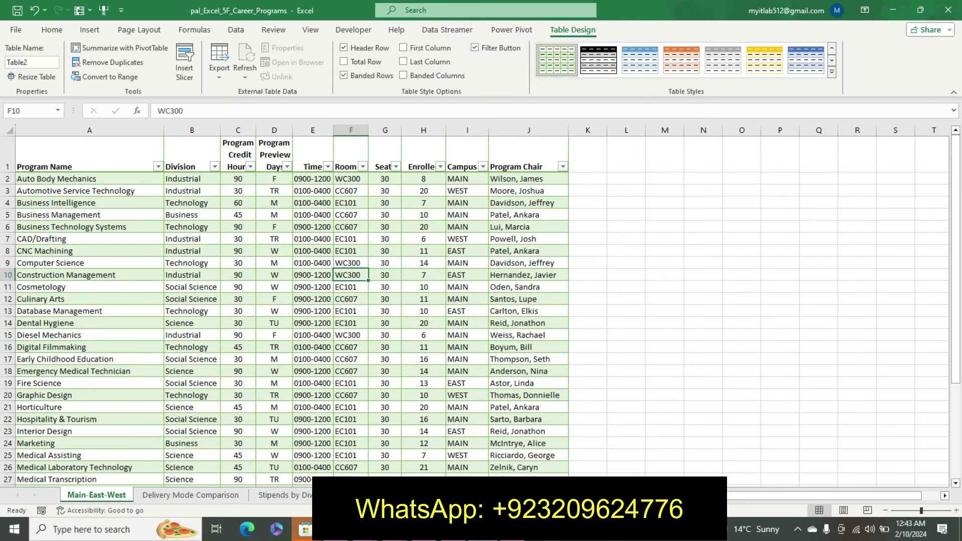
click(384, 203)
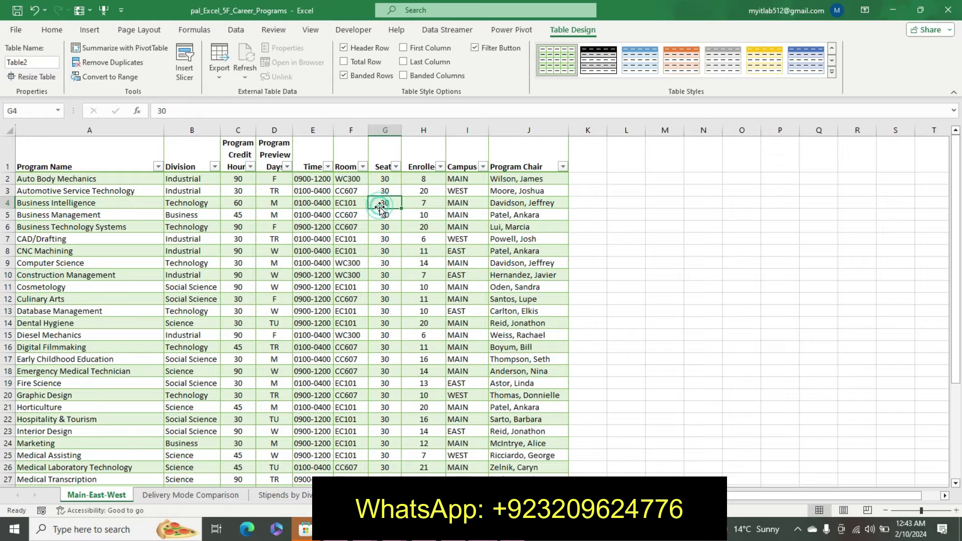
In Custom Sort, sort Table2 by Campus, with Custom List as the order.
click(54, 31)
click(776, 74)
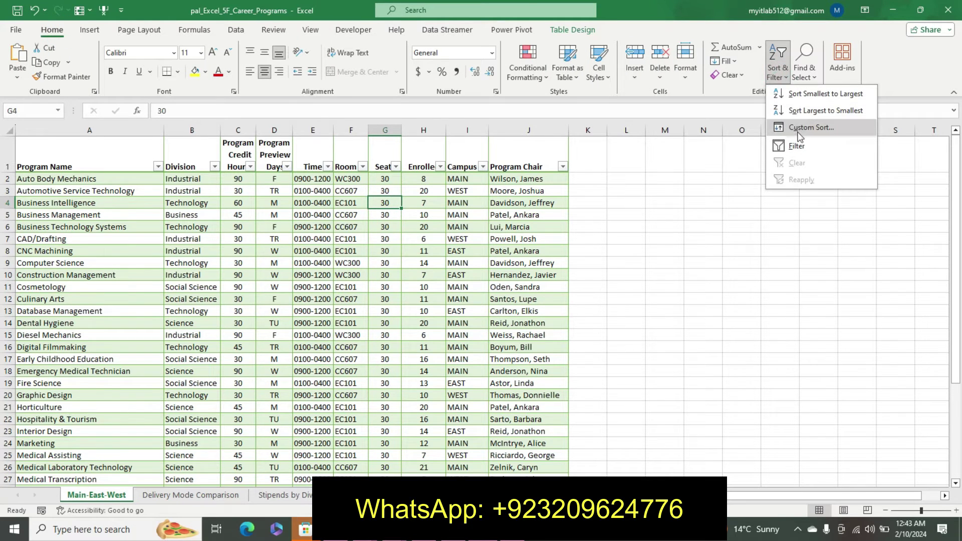
click(806, 128)
click(567, 292)
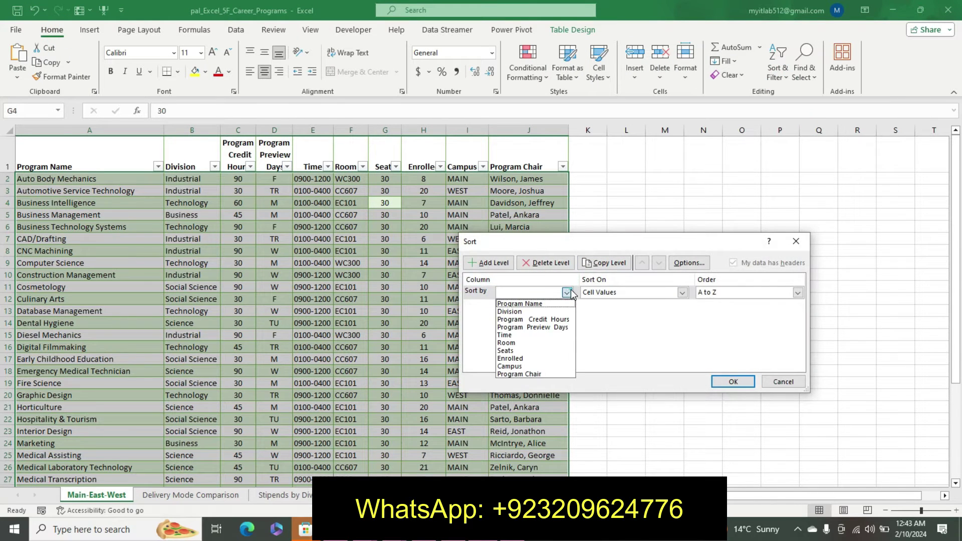
click(537, 367)
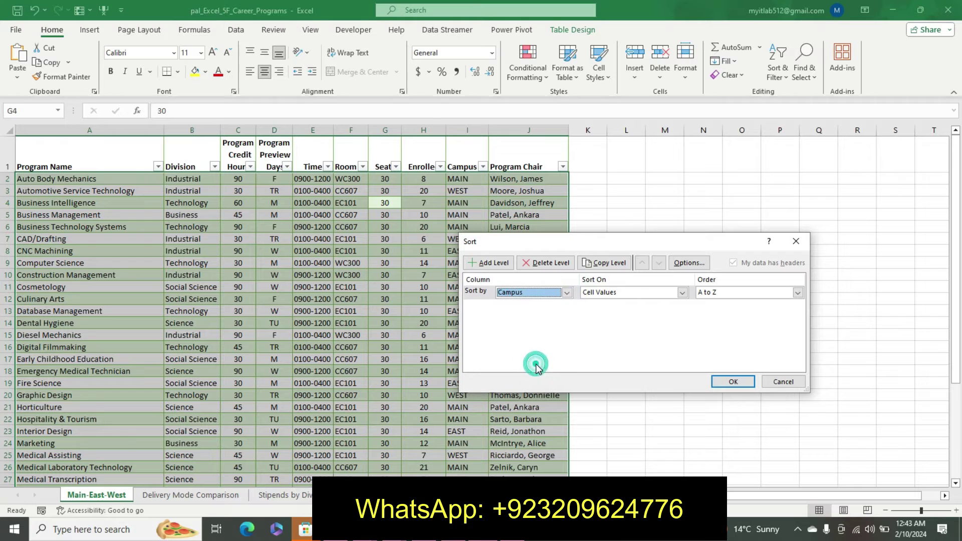
click(798, 294)
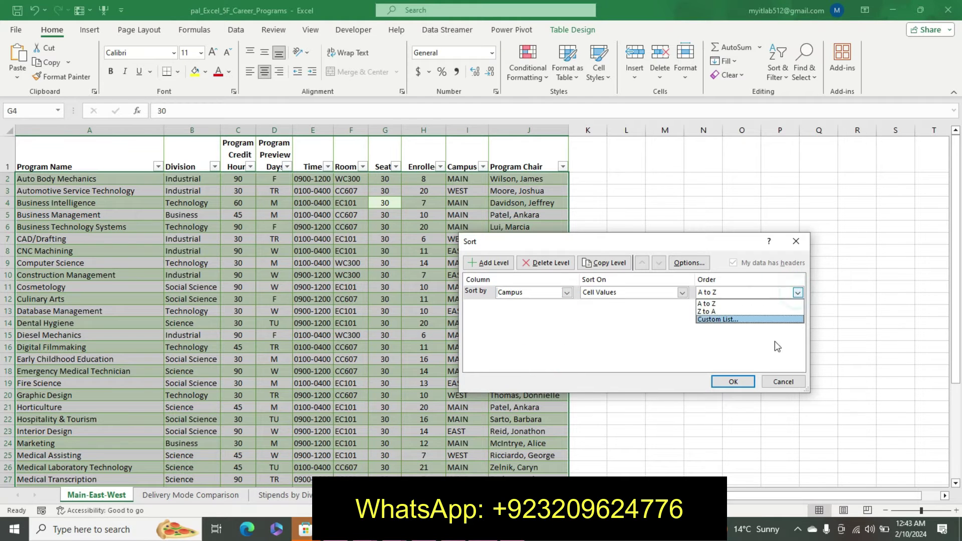
click(758, 323)
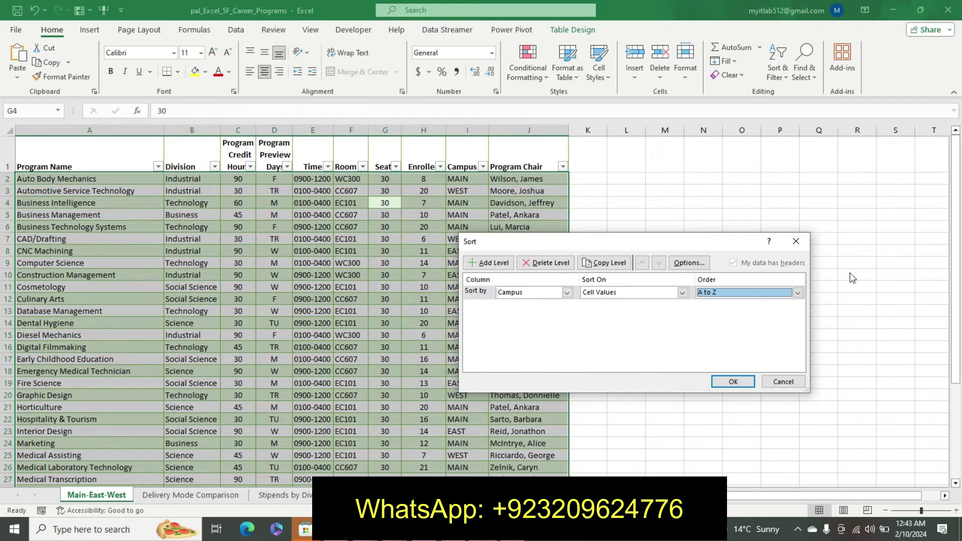
click(798, 293)
click(717, 320)
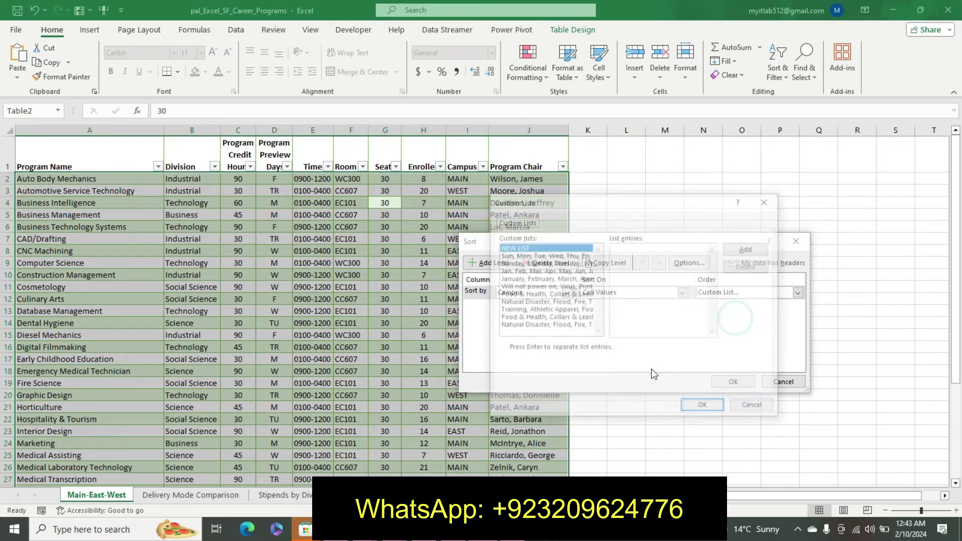
Create the custom list MAIN, EAST, WEST and apply it as the Campus sort order.
key(alt+Tab)
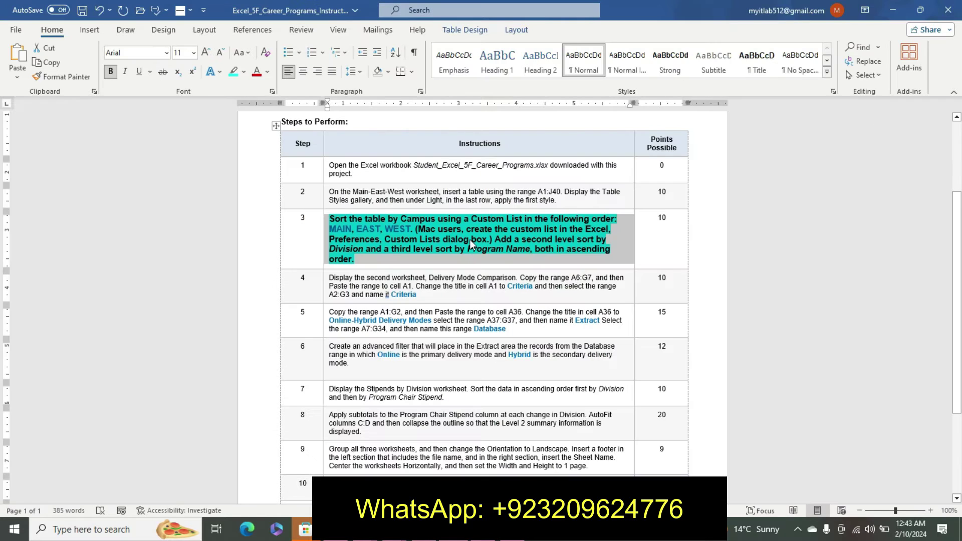
click(342, 224)
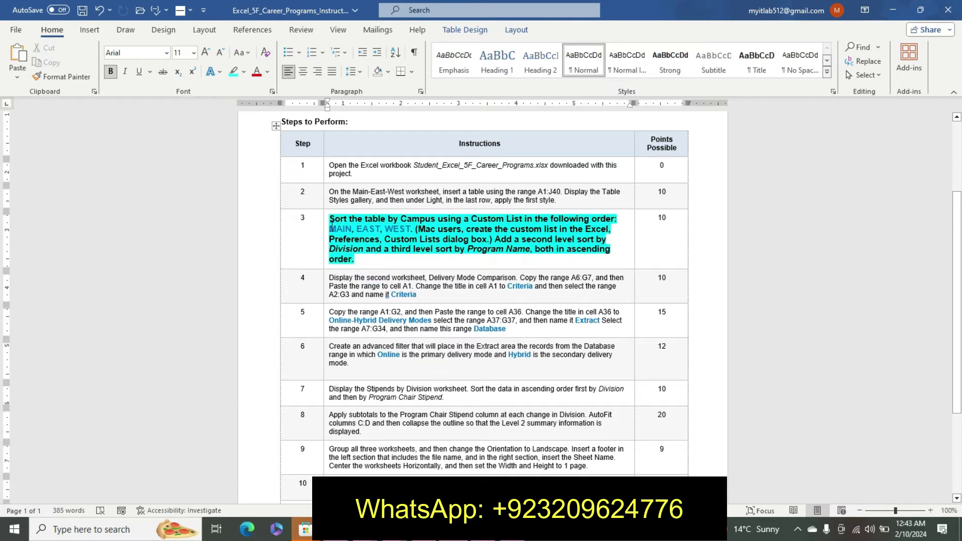
drag(331, 227, 411, 231)
key(ctrl+c)
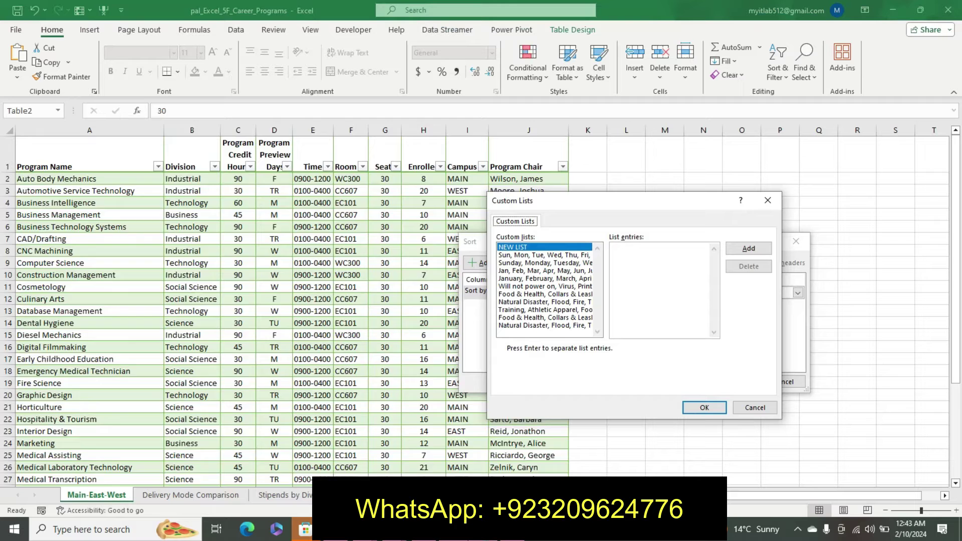
key(alt+Tab)
click(682, 272)
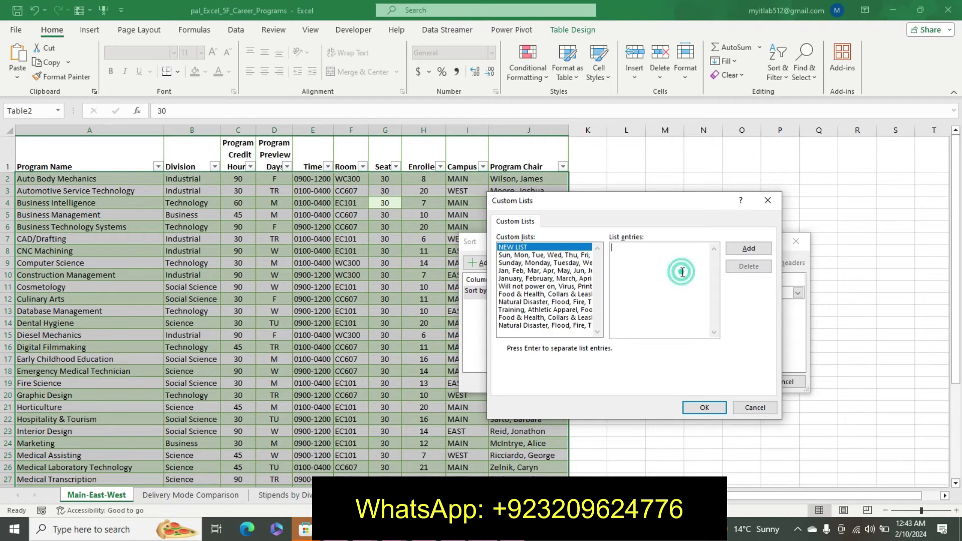
key(ctrl+v)
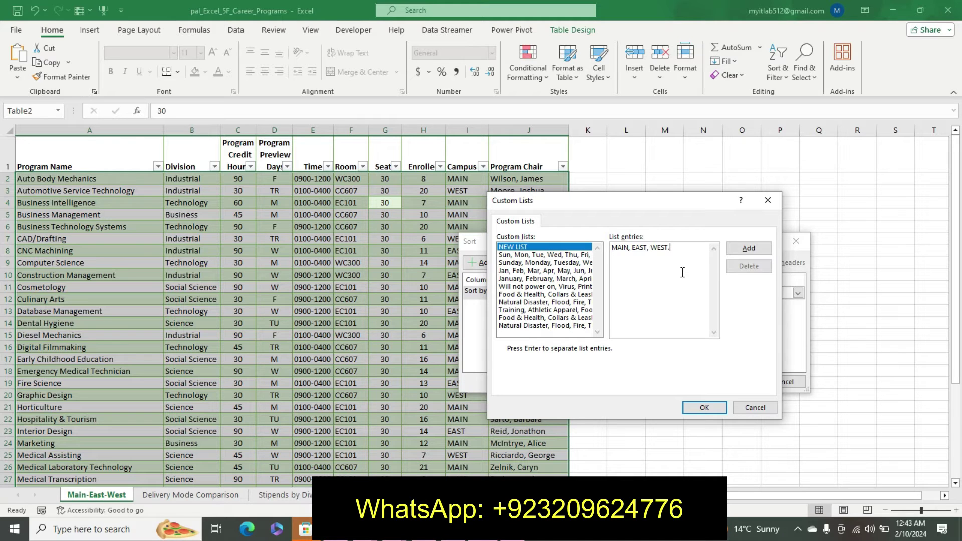
click(748, 248)
click(636, 267)
click(699, 407)
click(747, 382)
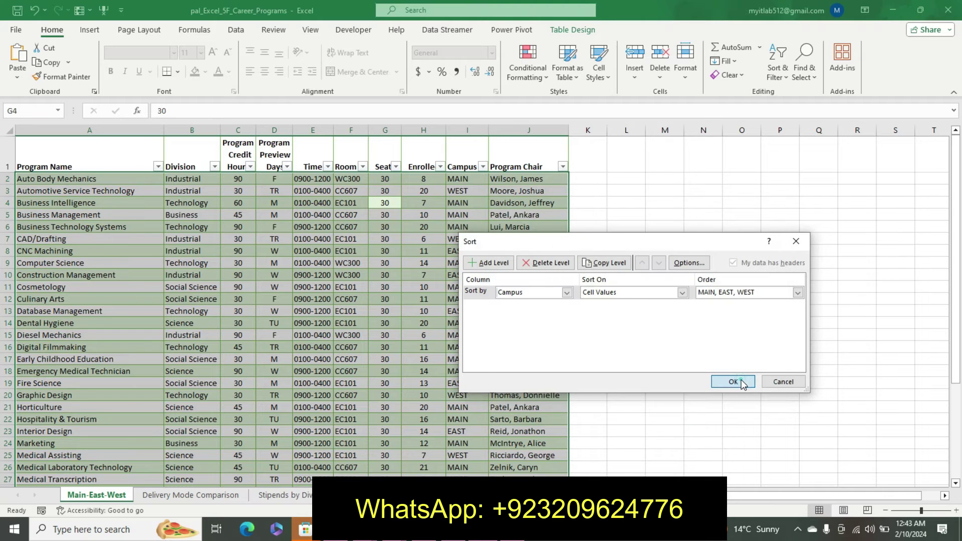
Reopen Custom Sort and add Division as the second sort level.
click(776, 68)
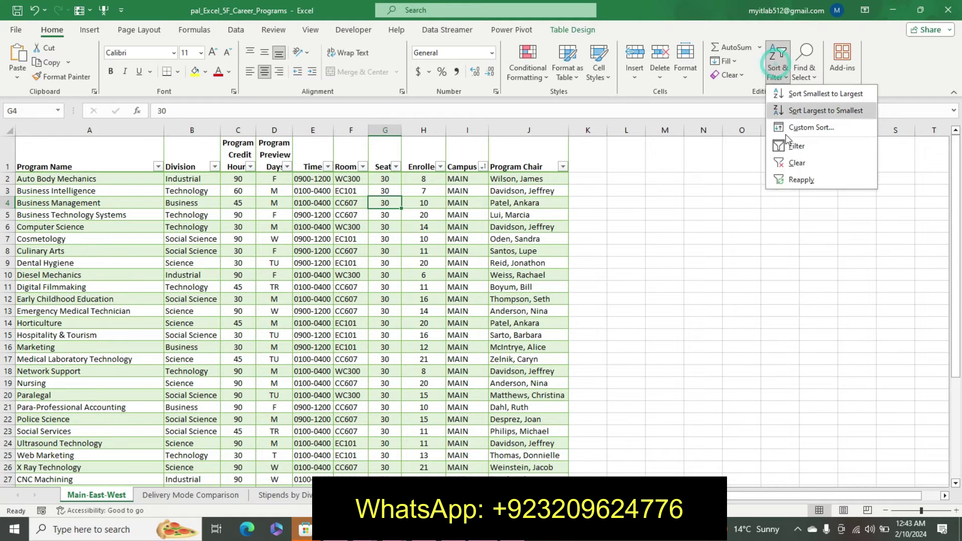
click(802, 125)
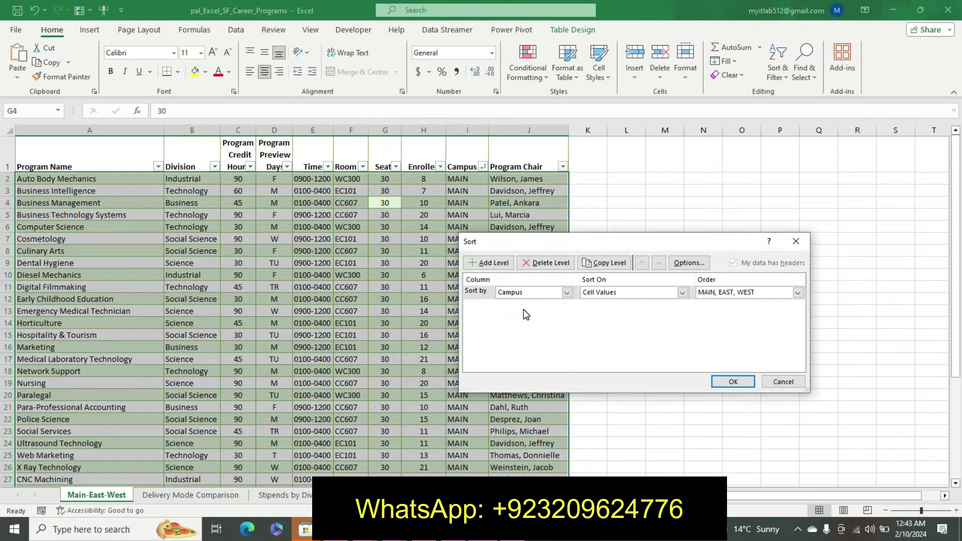
click(502, 262)
key(alt+Tab)
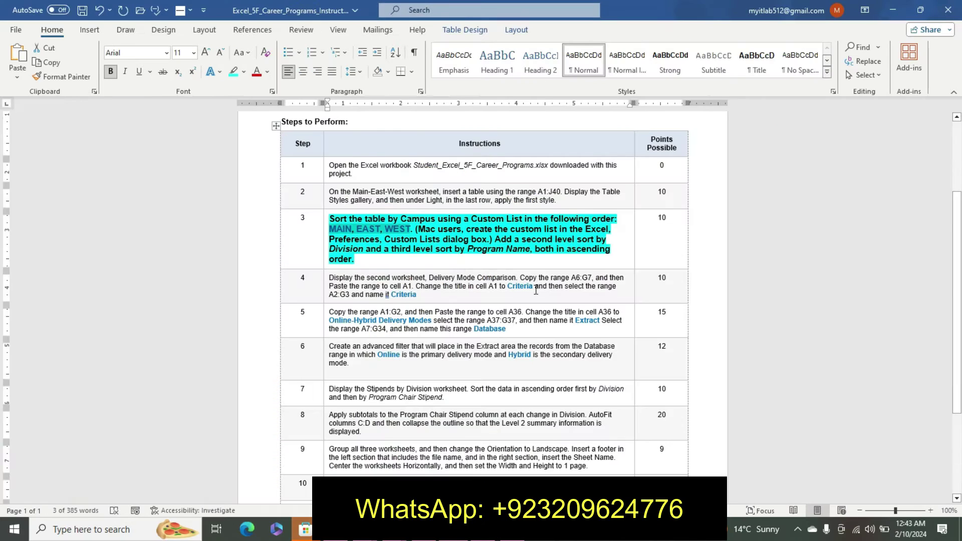
mouse_move(508, 239)
mouse_down()
mouse_move(517, 252)
mouse_move(355, 259)
mouse_up()
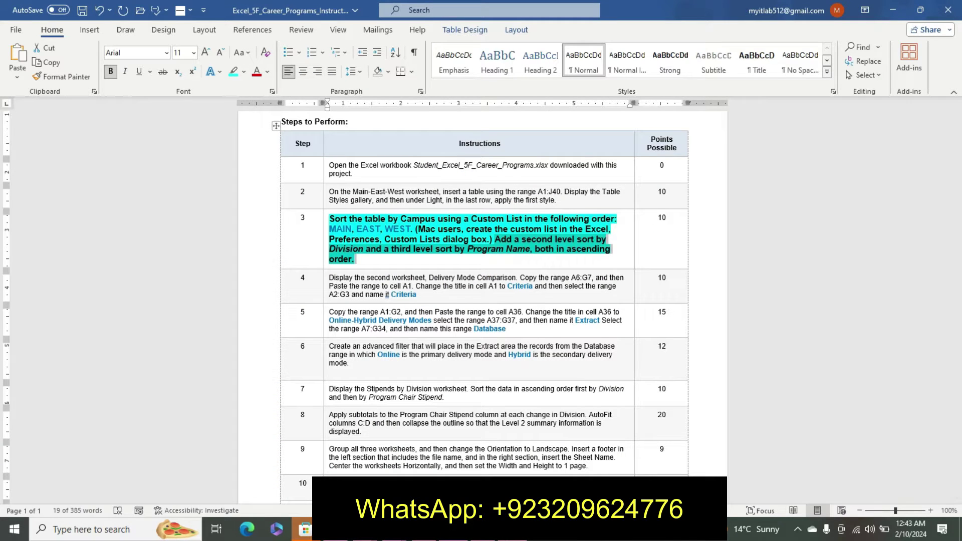
key(alt+Tab)
click(567, 306)
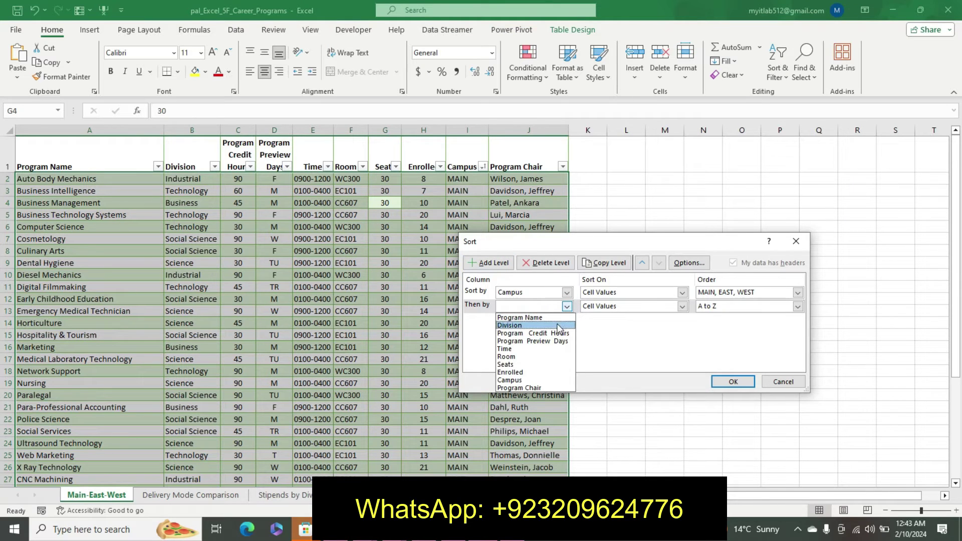
click(558, 326)
Add Program Name, A to Z, as the third sort level.
click(489, 263)
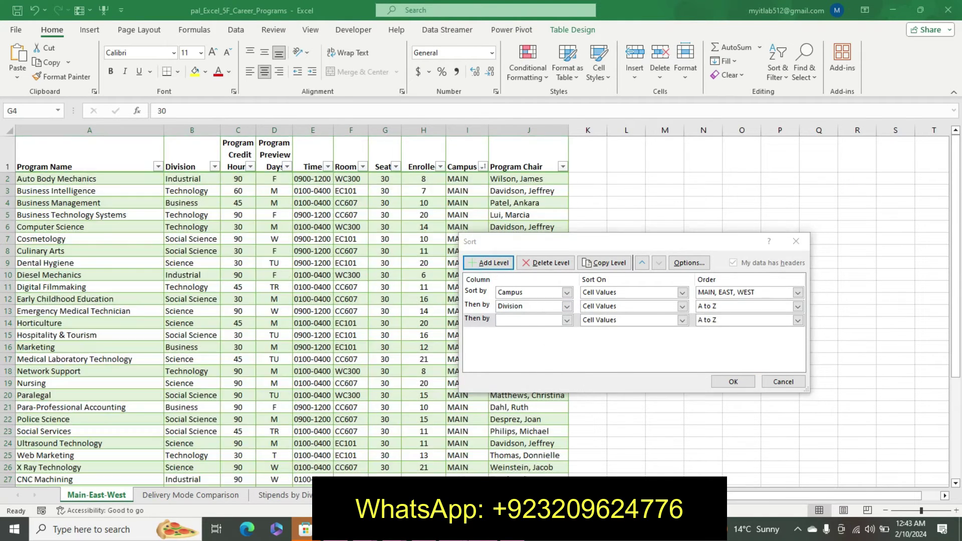
key(alt+Tab)
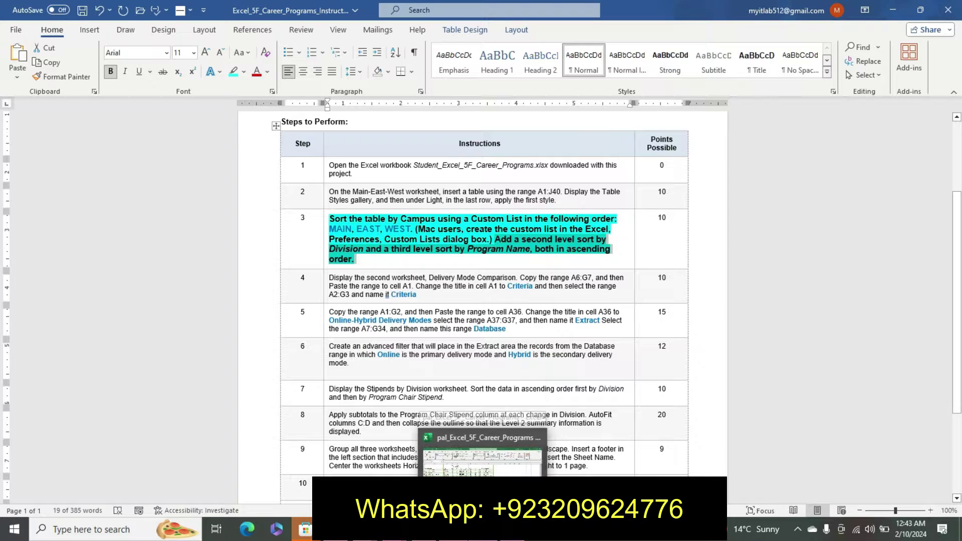
key(alt+Tab)
click(567, 321)
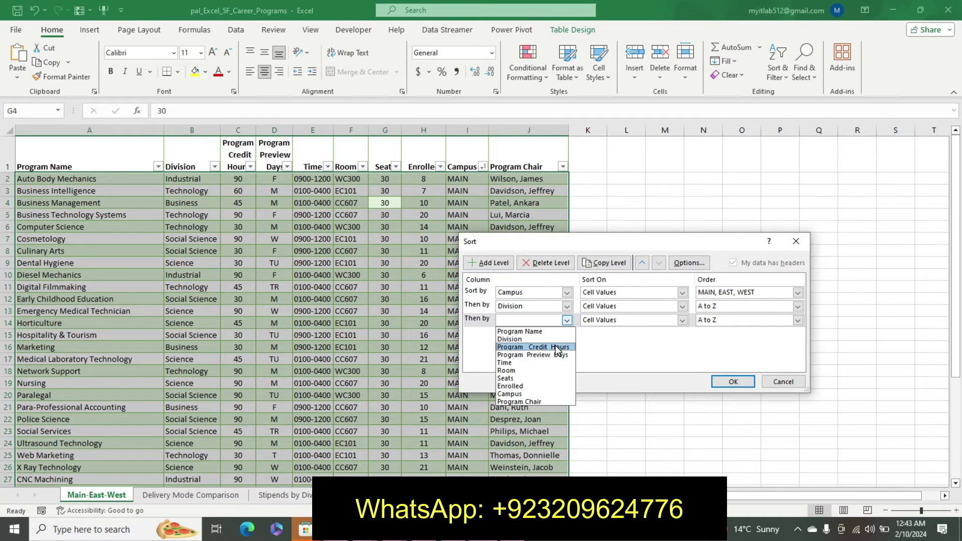
click(551, 333)
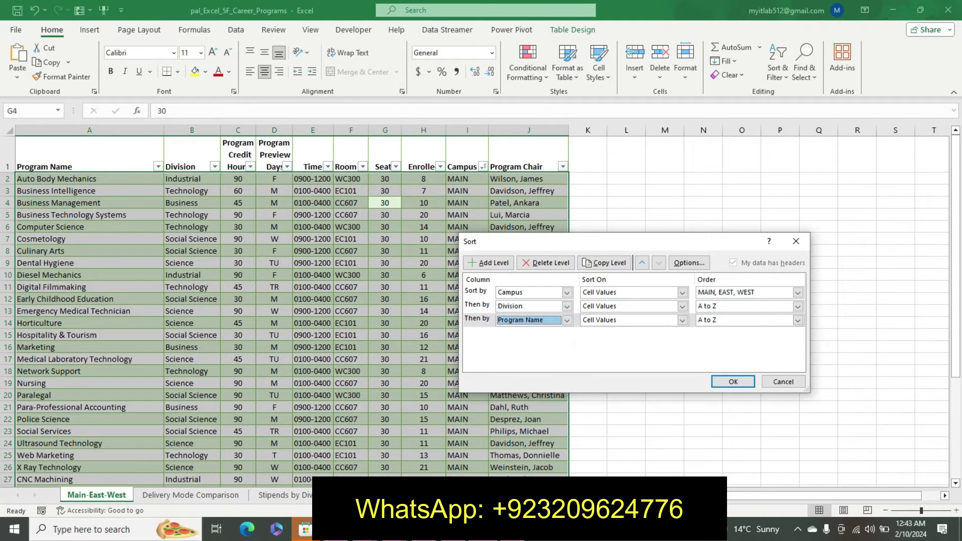
key(alt+Tab)
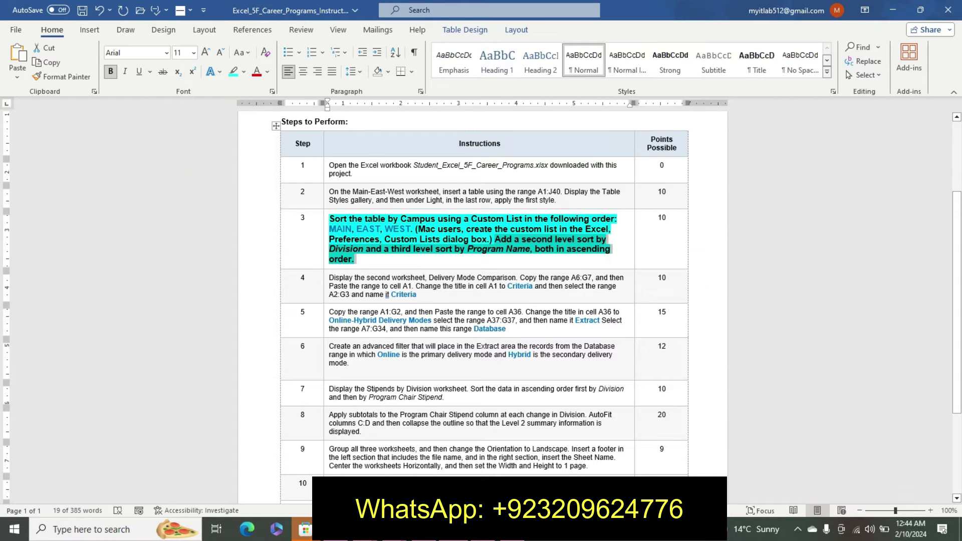
Apply the three-level sort in Excel, then undo step 3's emphasis in the Word instructions.
key(alt+Tab)
click(734, 382)
key(alt+Tab)
key(ctrl+z)
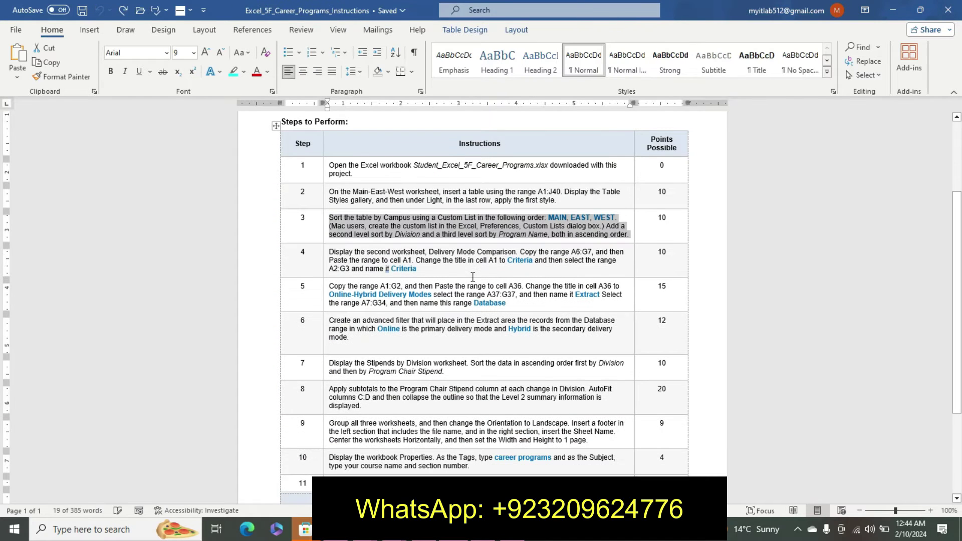
Make step 4's instruction bold, 11 pt and cyan-highlighted.
click(323, 270)
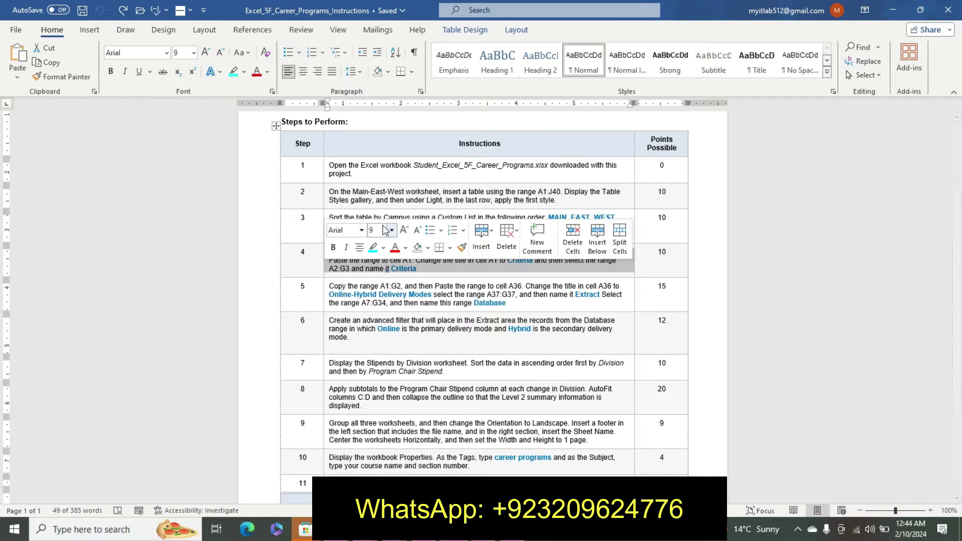
click(404, 230)
click(404, 231)
click(333, 247)
click(373, 247)
click(592, 271)
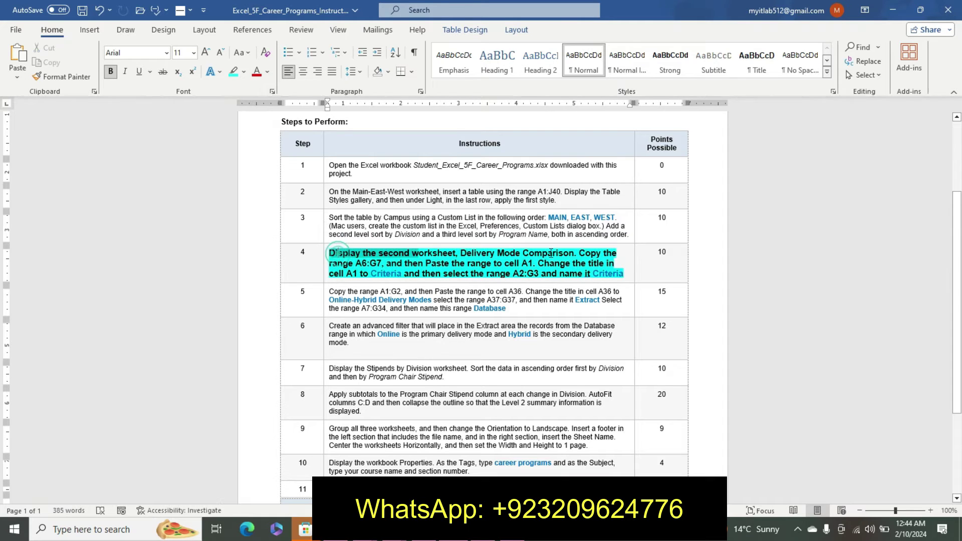
triple_click(592, 271)
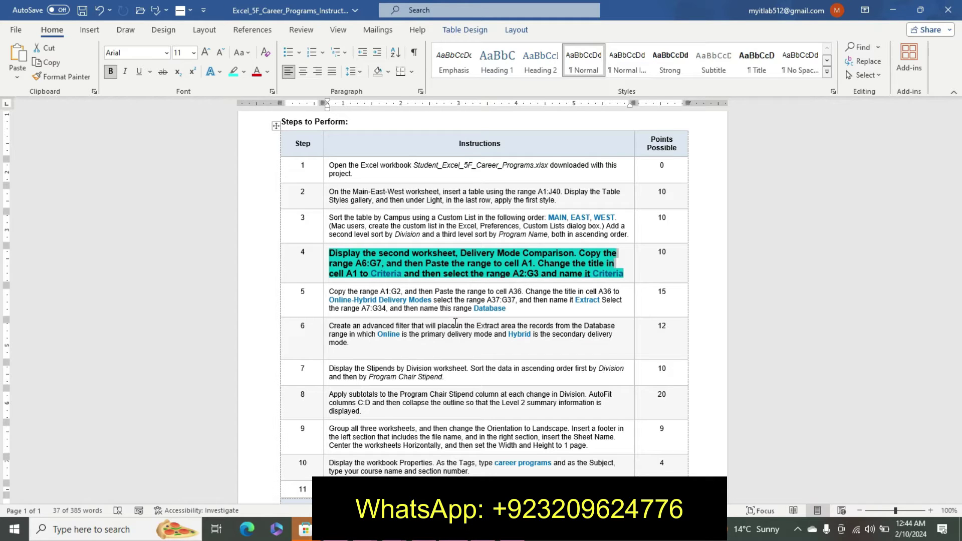
On the Delivery Mode Comparison sheet, select A6:G7 through the Name Box.
key(alt+Tab)
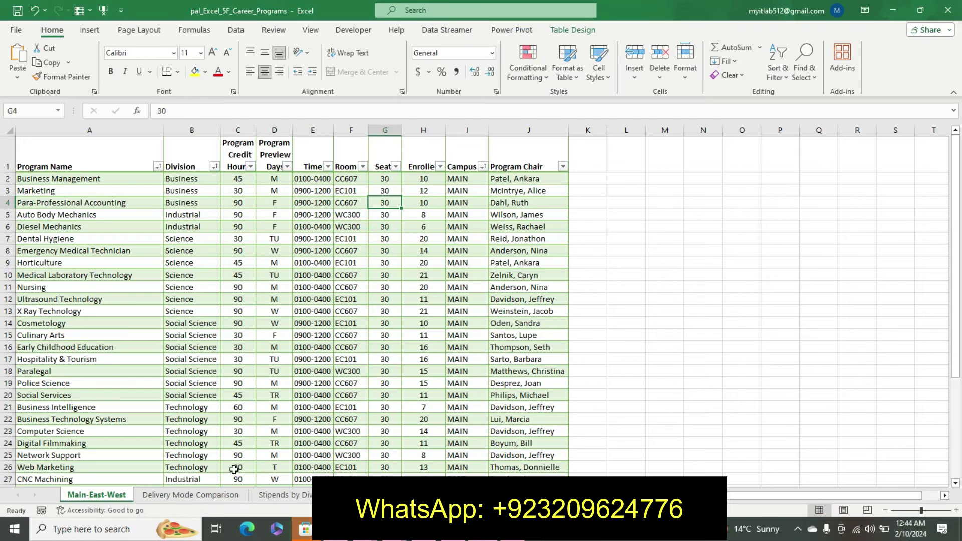
click(202, 496)
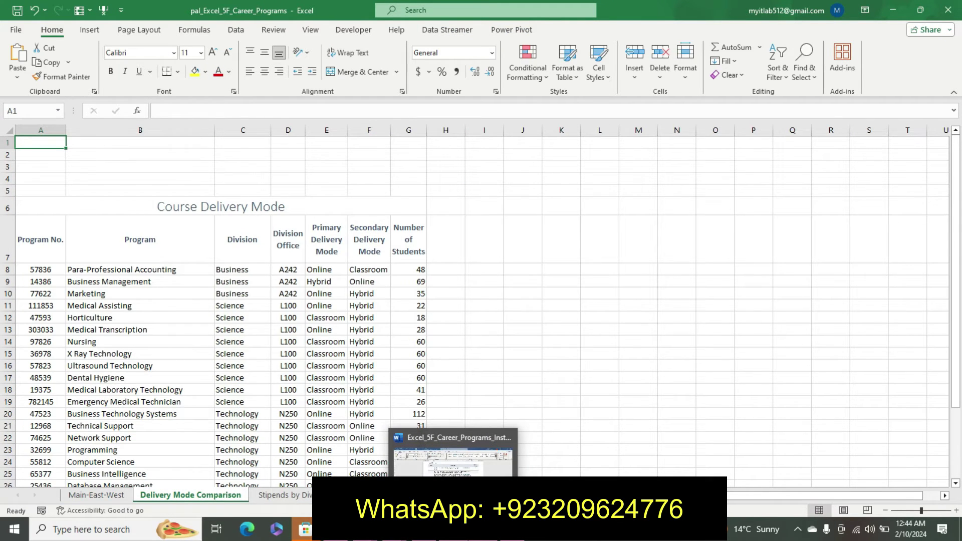
click(452, 529)
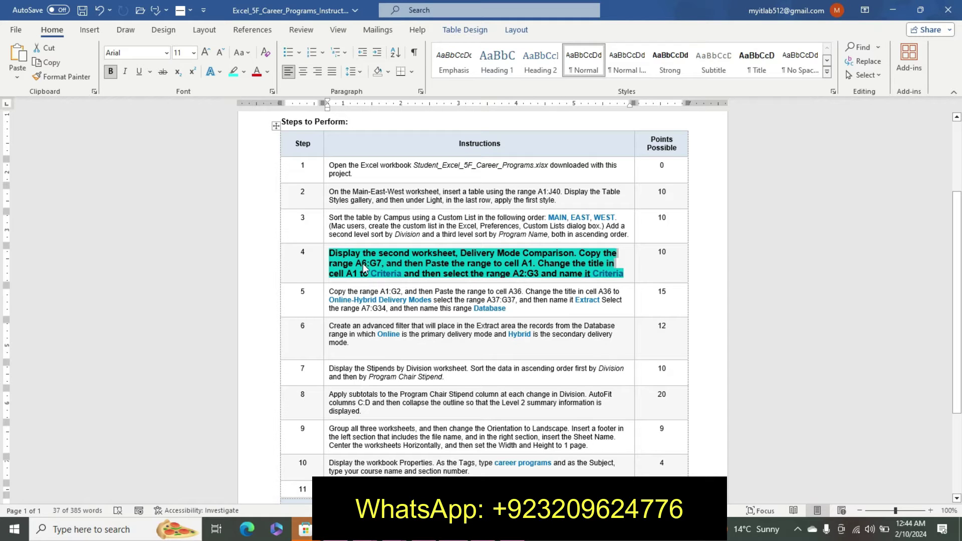
drag(356, 263, 382, 263)
key(ctrl+c)
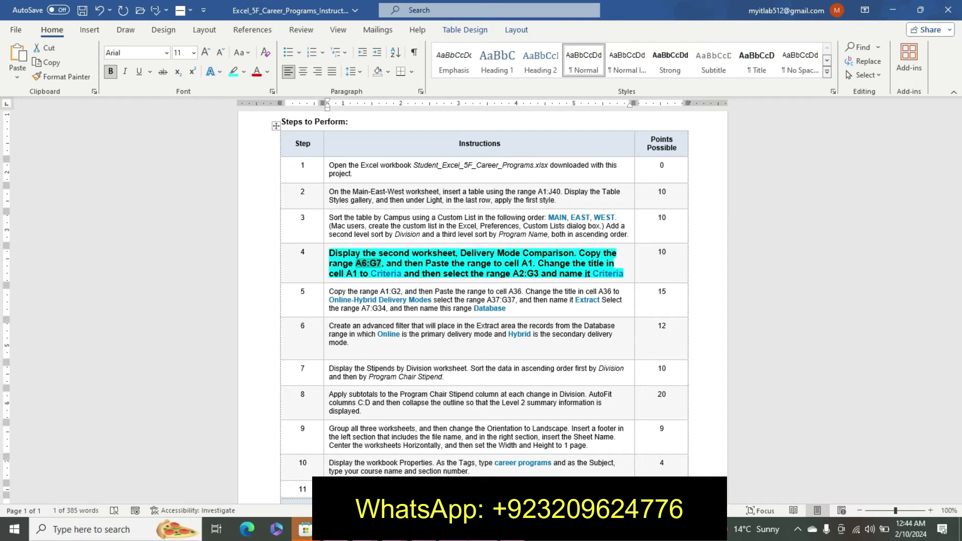
key(alt+Tab)
click(44, 111)
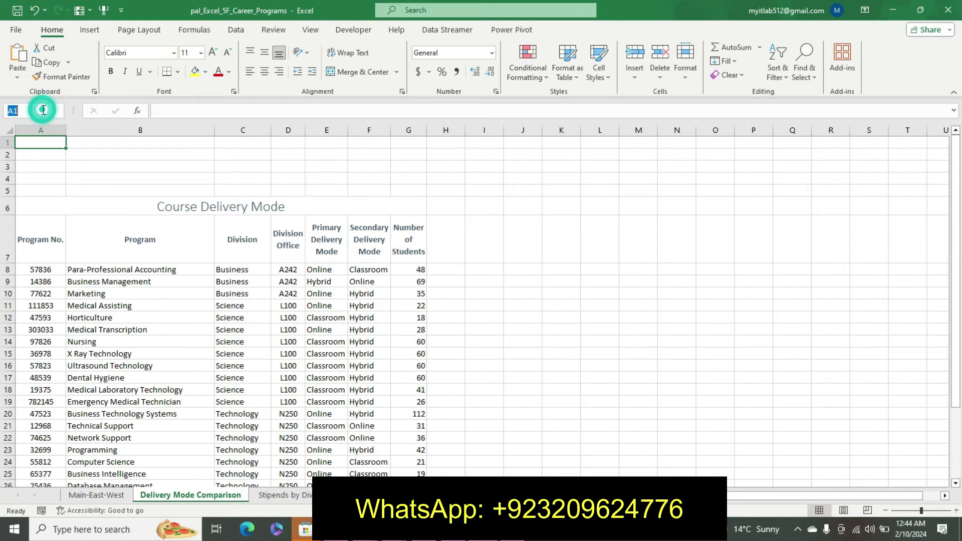
key(ctrl+v)
key(Return)
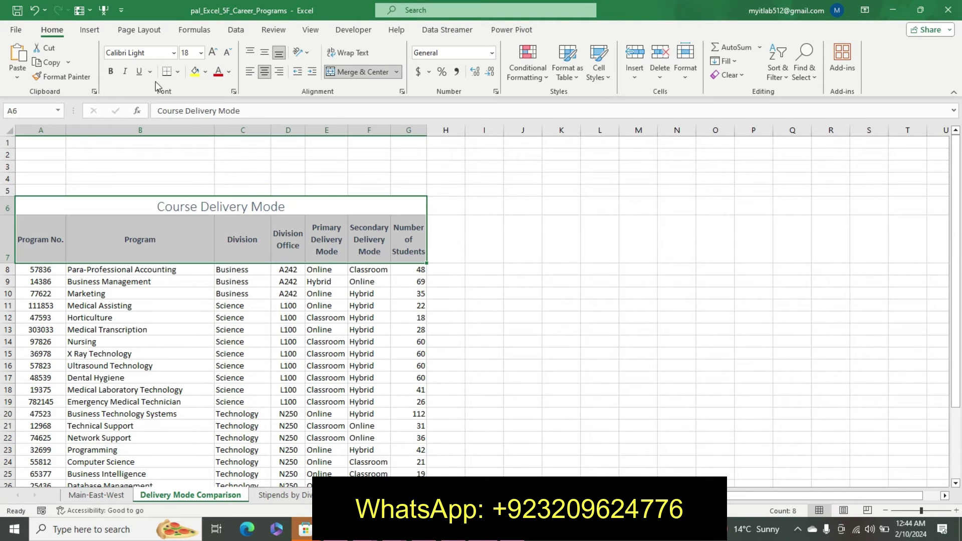
Copy the A6:G7 title and headings and paste them at cell A1.
click(50, 62)
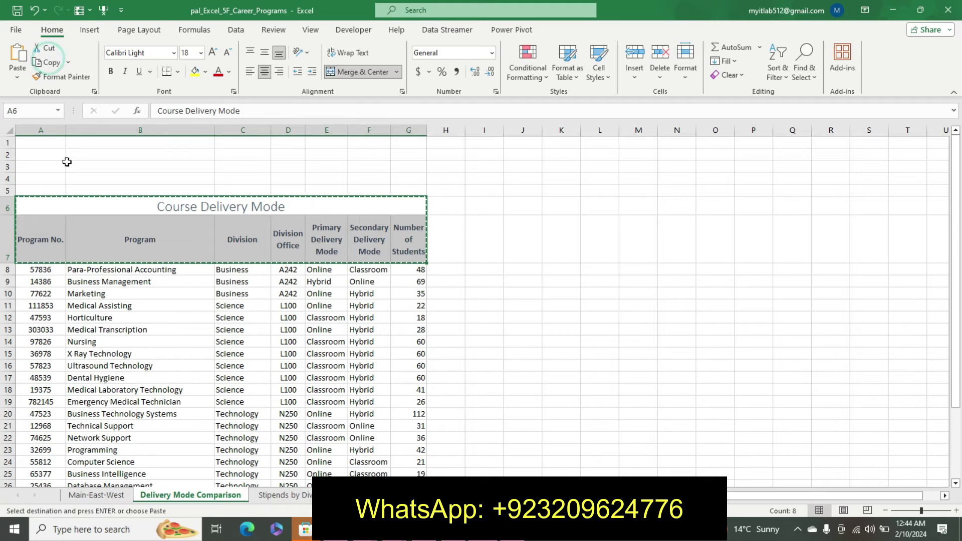
click(47, 142)
click(17, 76)
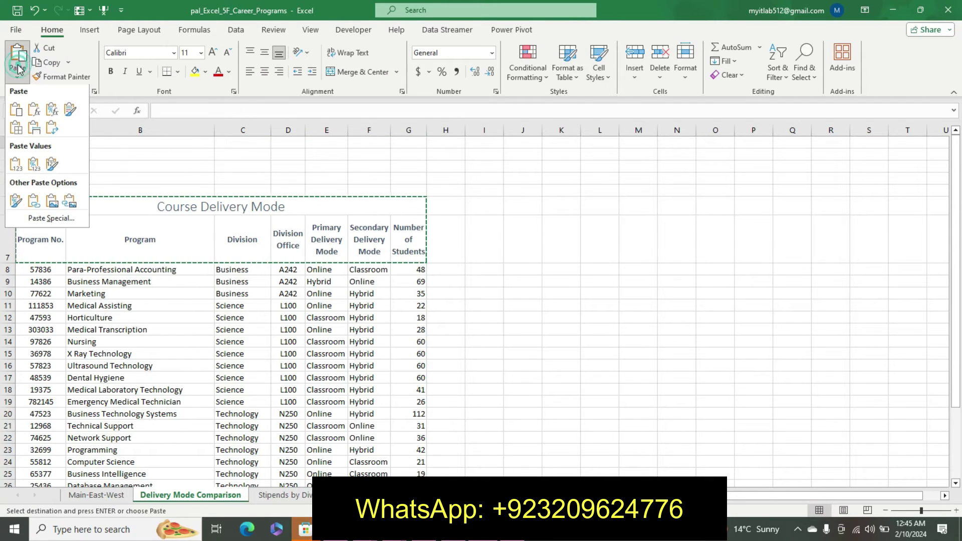
click(31, 128)
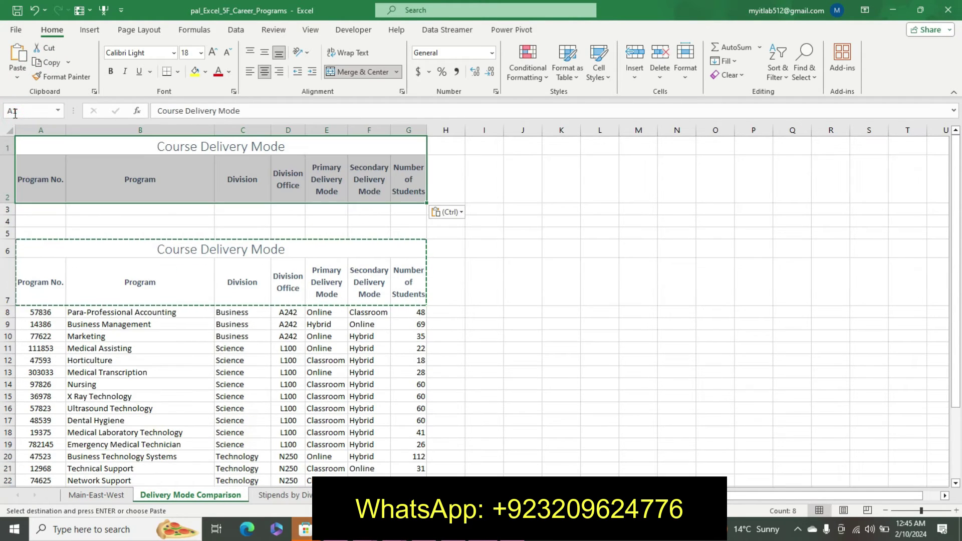
key(Escape)
key(alt+Tab)
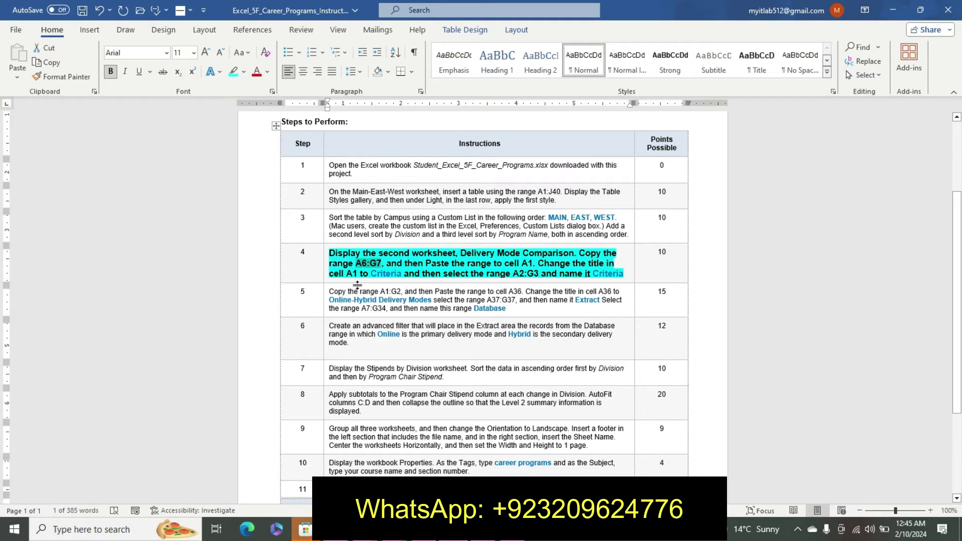
Copy 'Criteria' from step 4 and replace the Course Delivery Mode title in A1 with it.
drag(371, 273, 399, 276)
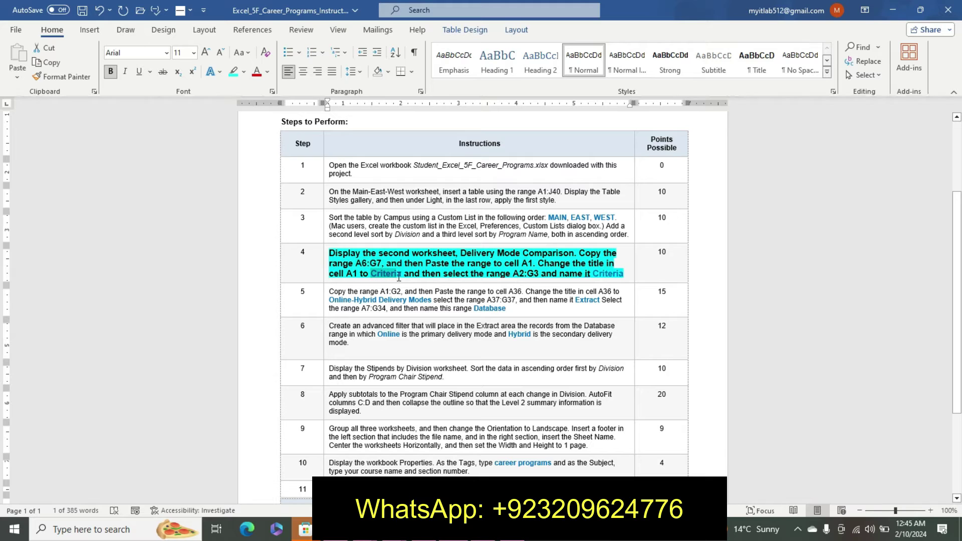
key(ctrl+c)
key(alt+Tab)
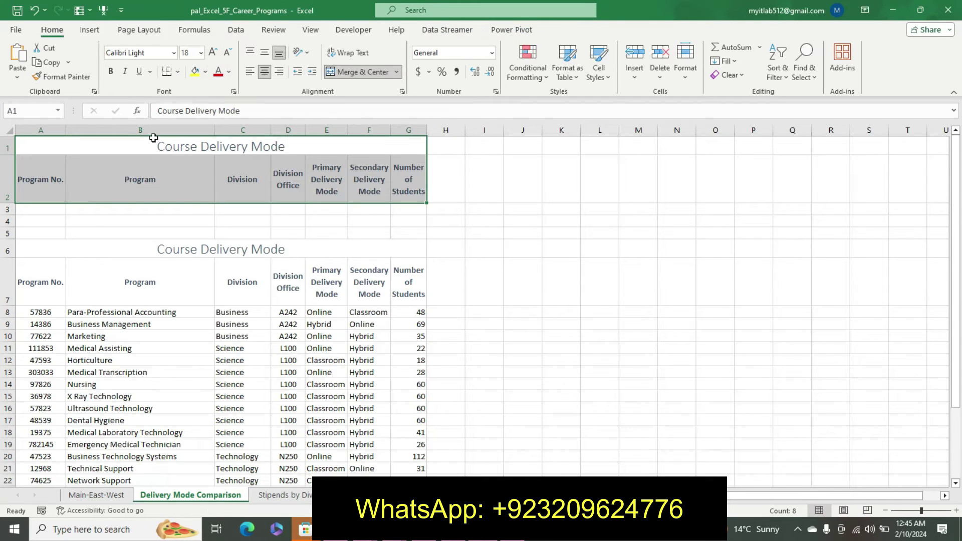
click(43, 105)
key(ctrl+v)
click(263, 146)
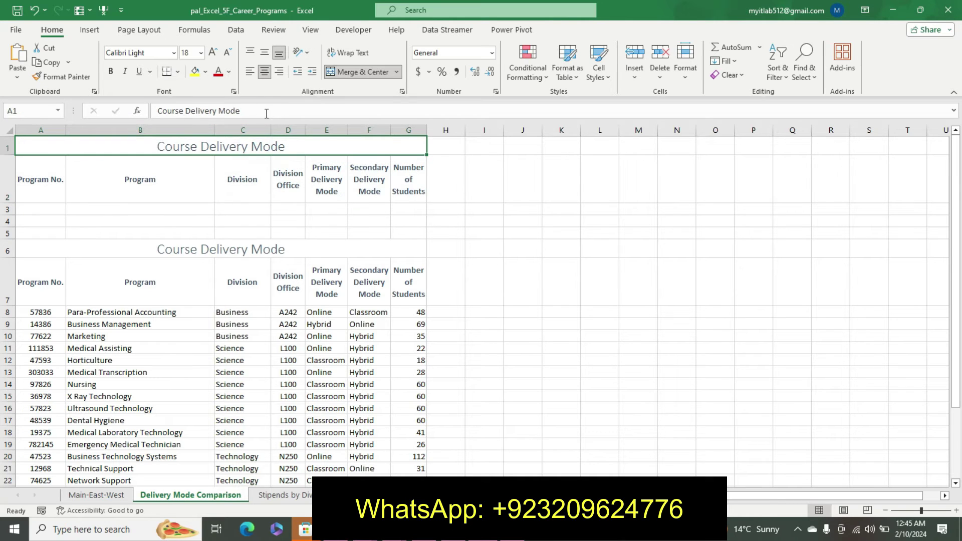
drag(265, 113, 49, 124)
key(ctrl+v)
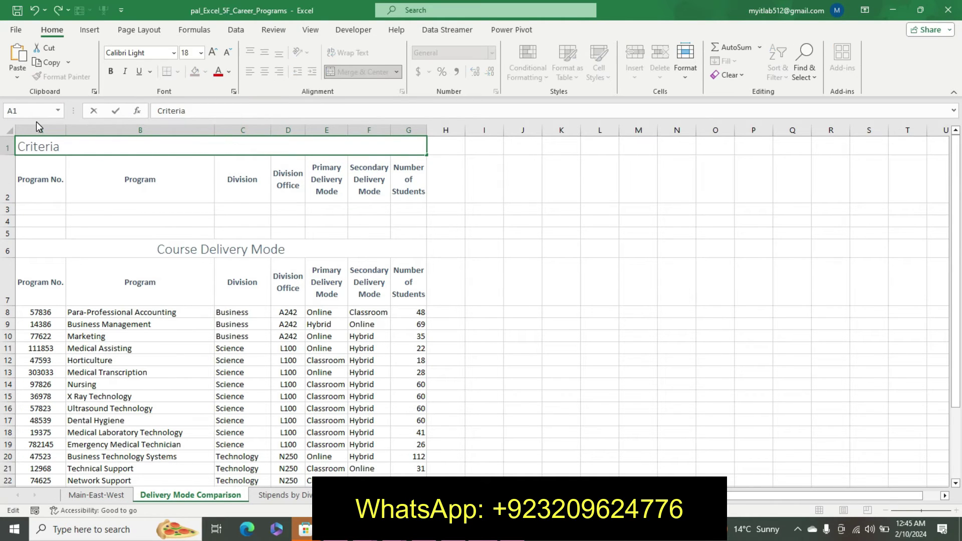
key(Return)
key(alt+Tab)
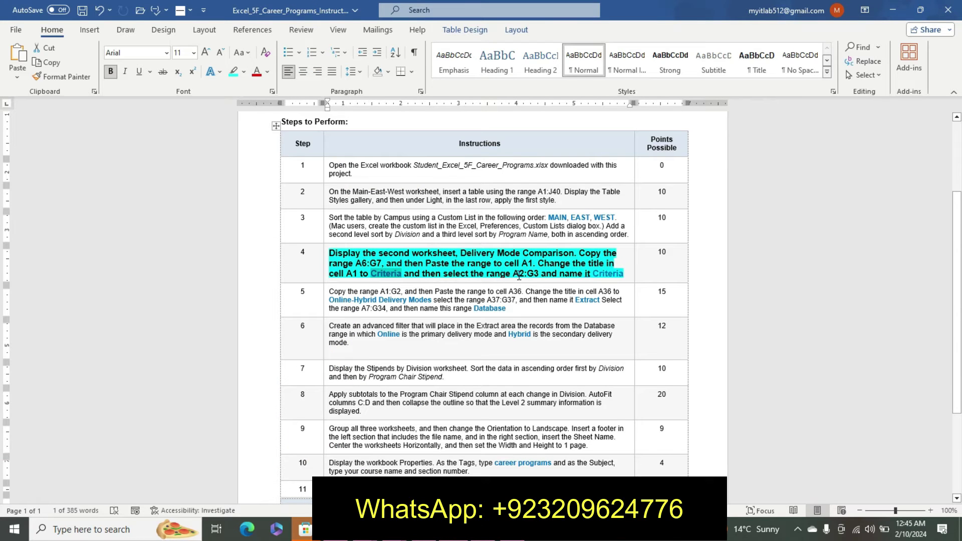
Select the range A2:G3 using the Name Box.
drag(513, 274, 538, 274)
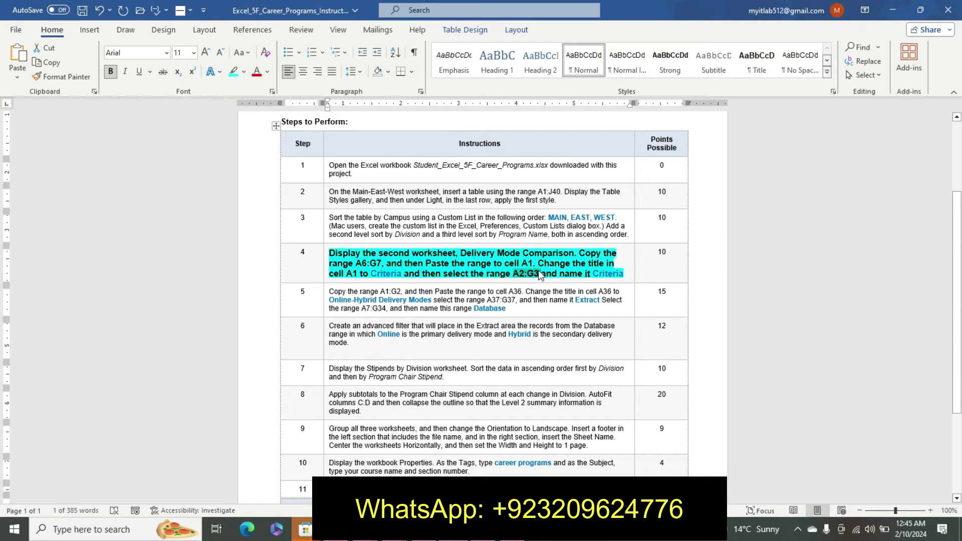
key(alt+Tab)
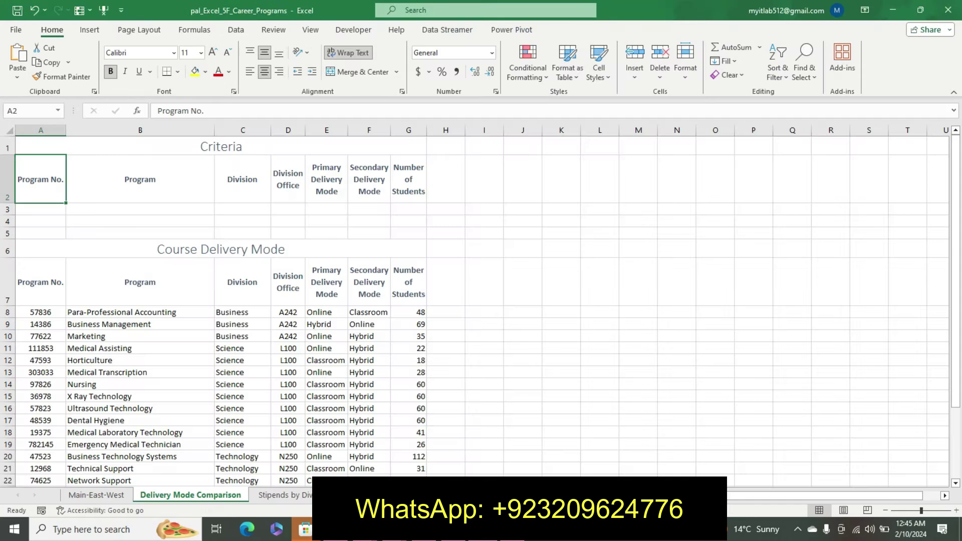
click(46, 111)
text(A2:G3)
key(Return)
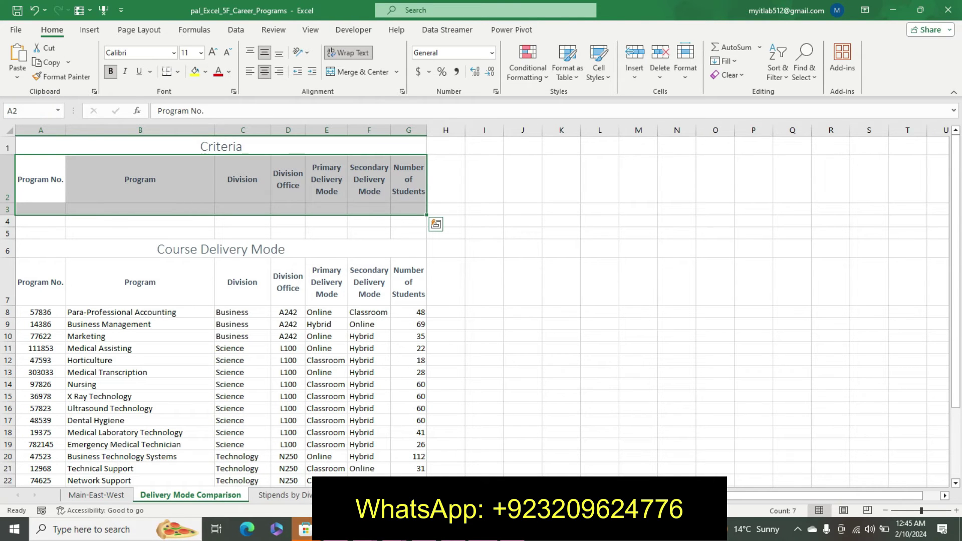
Name A2:G3 'Criteria', undoing an accidental paste of the word into A2.
click(454, 454)
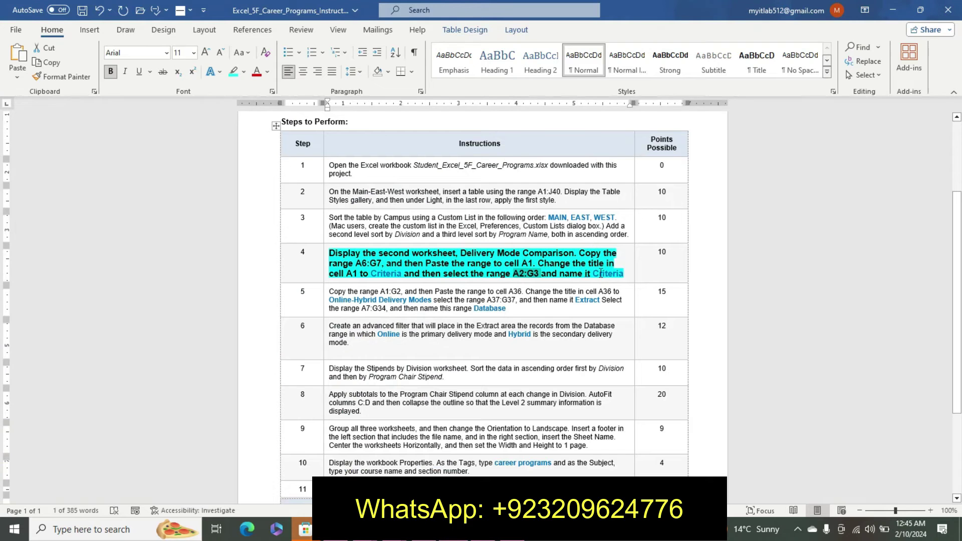
drag(594, 273, 623, 274)
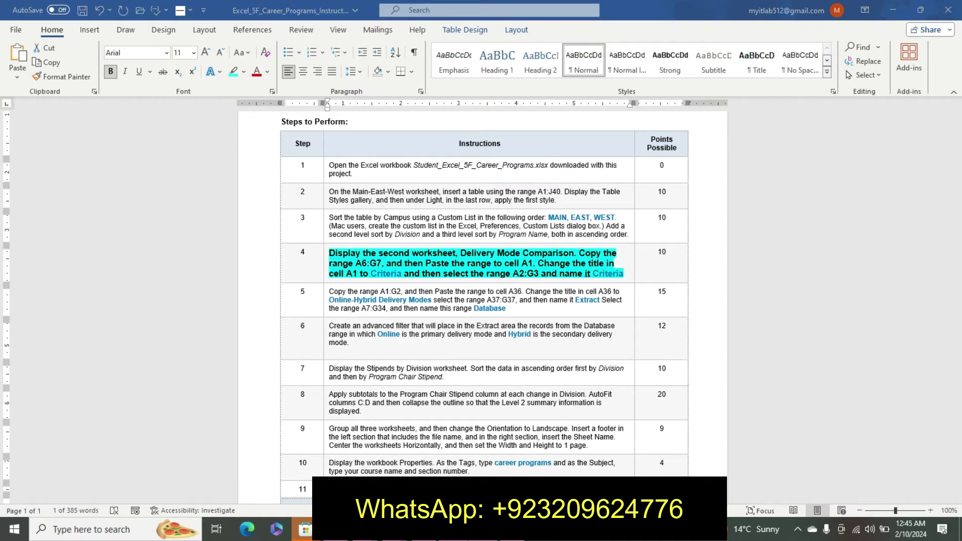
key(alt+Tab)
key(ctrl+v)
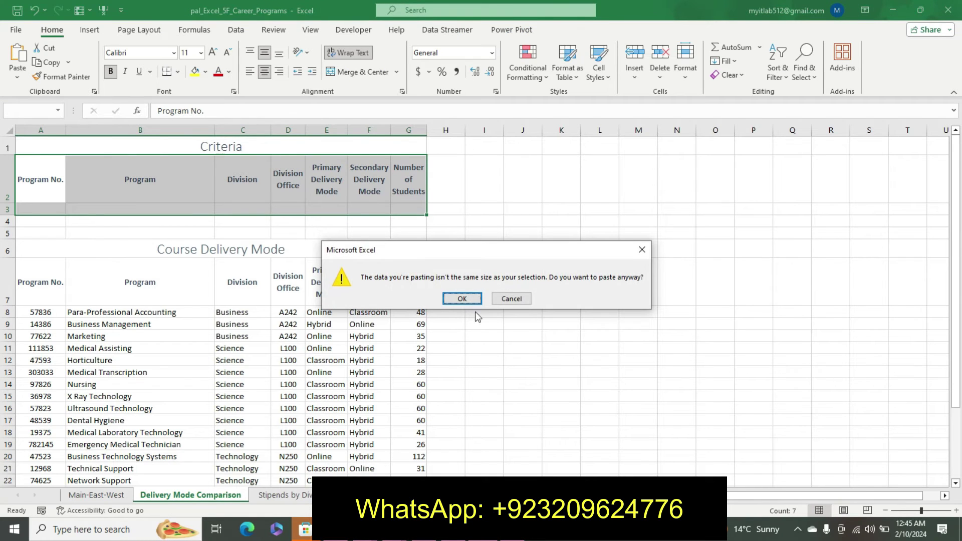
click(461, 298)
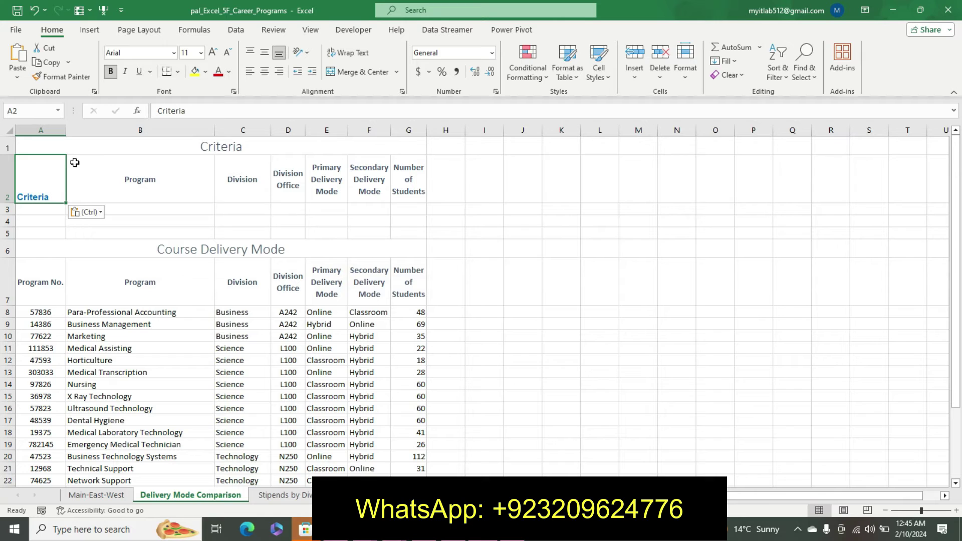
key(ctrl+z)
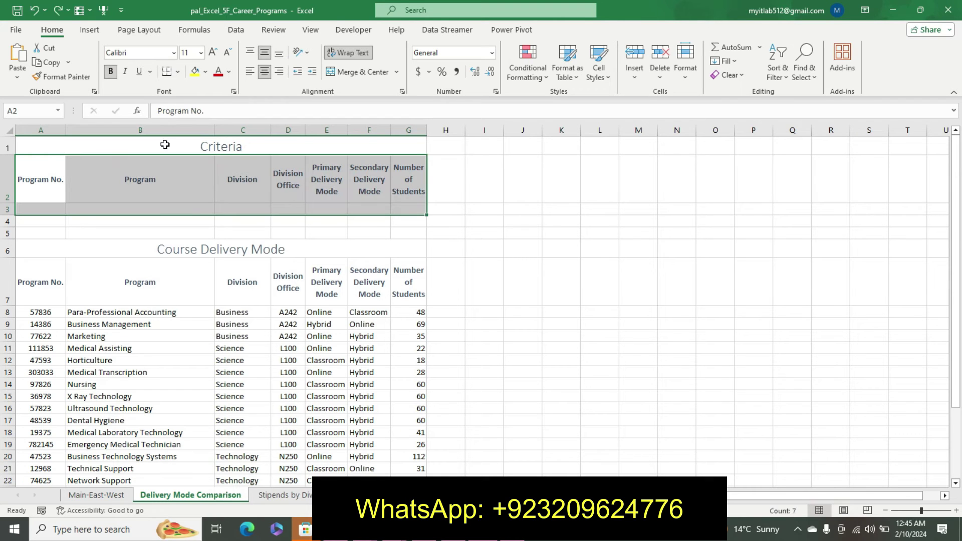
click(44, 111)
text(Criteria)
key(Return)
key(alt+Tab)
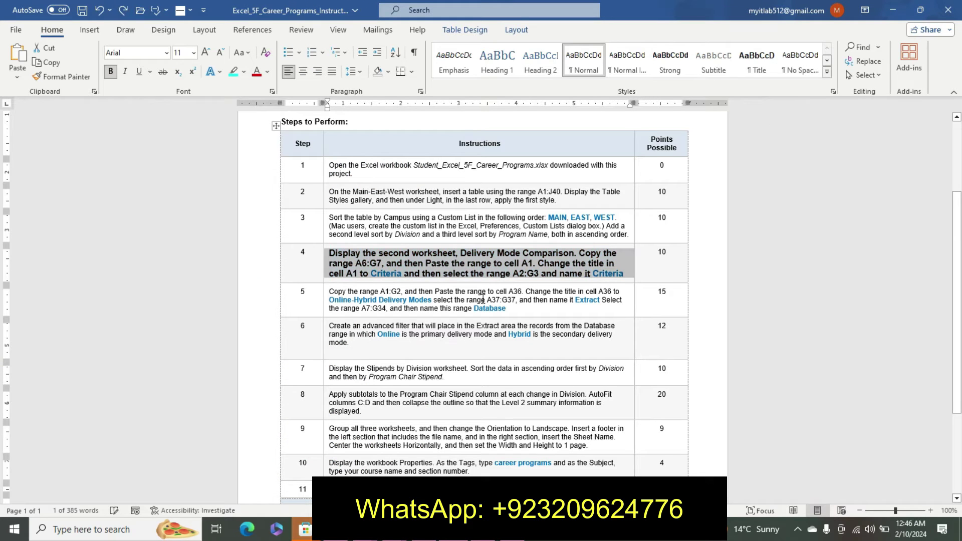
Revert step 4 to plain text and make step 5 larger, bold and cyan-highlighted.
key(ctrl+z)
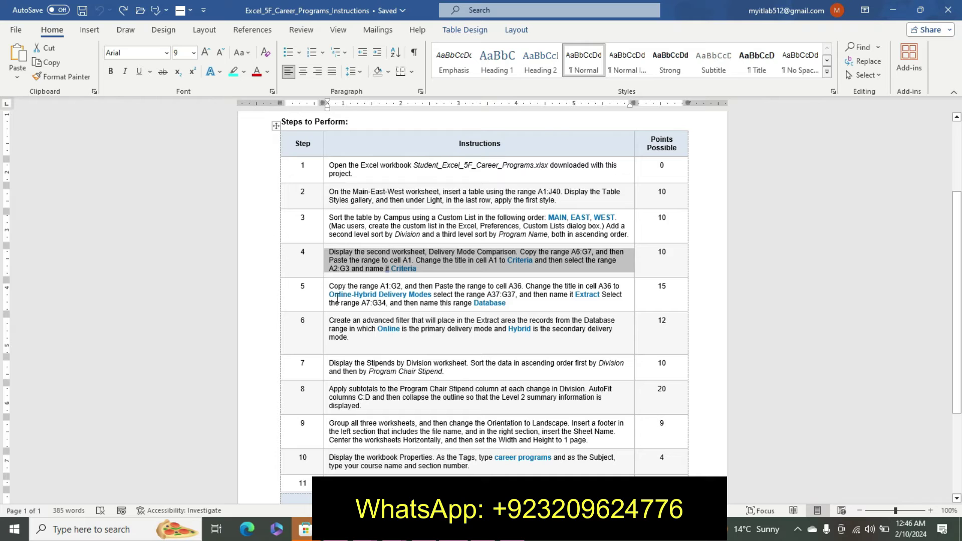
click(327, 289)
click(407, 254)
click(407, 254)
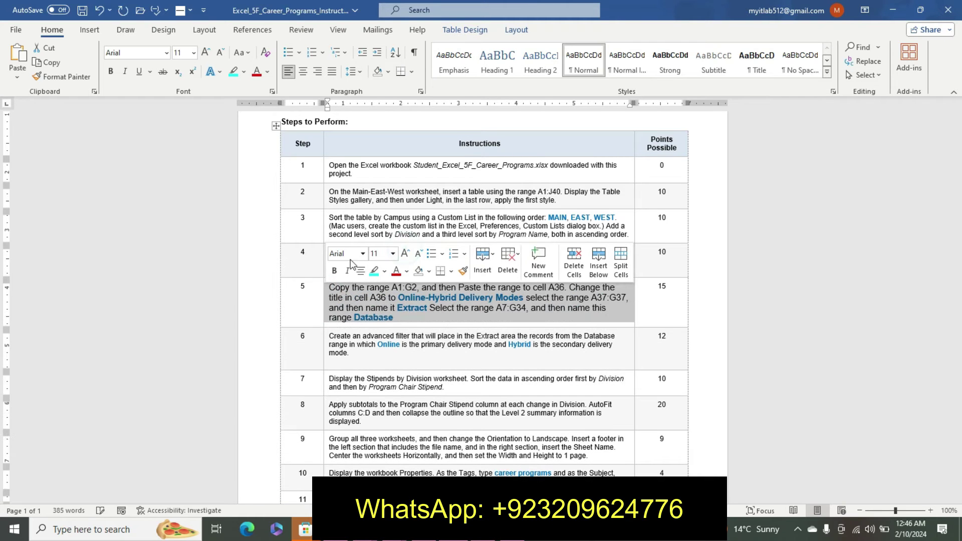
click(334, 271)
click(374, 271)
Select the A1:G2 range reference in step 5's text.
triple_click(352, 287)
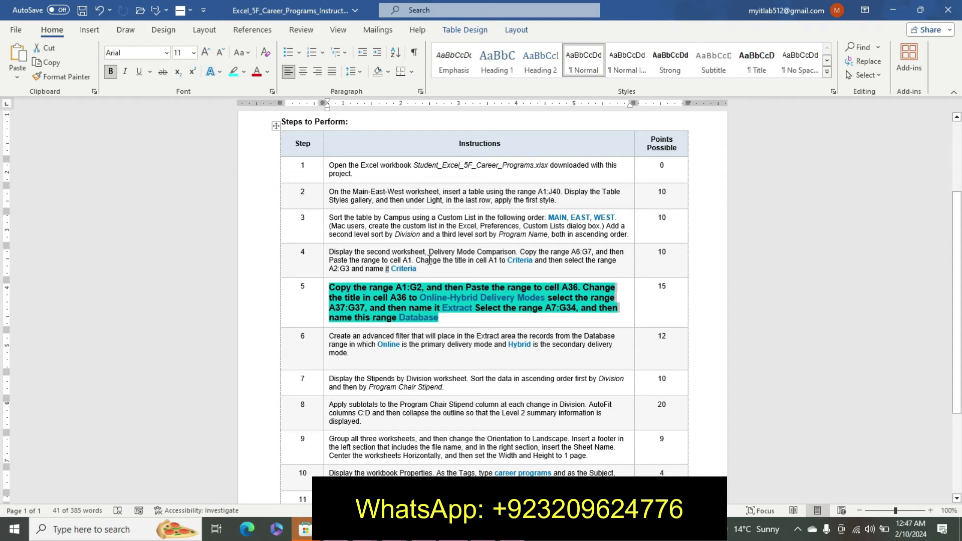
click(426, 289)
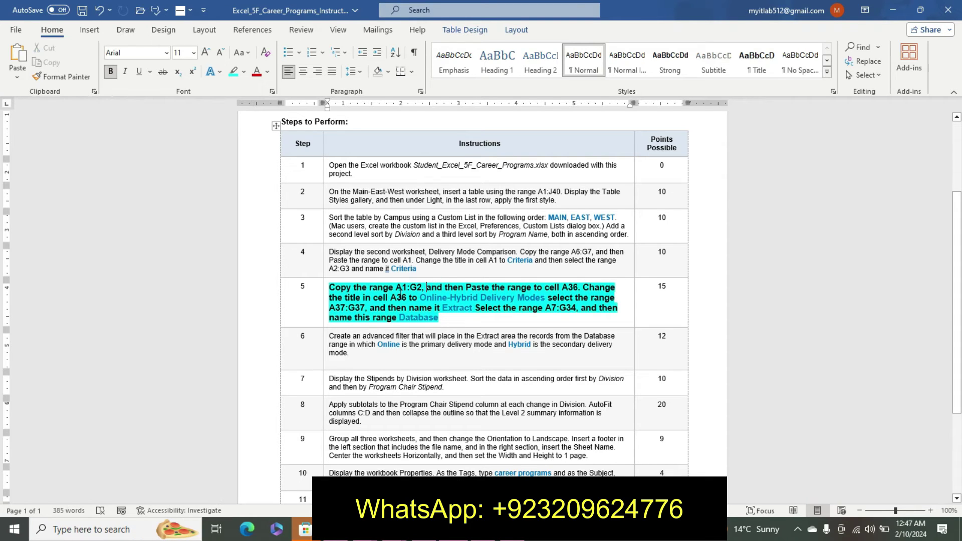
drag(397, 287, 418, 287)
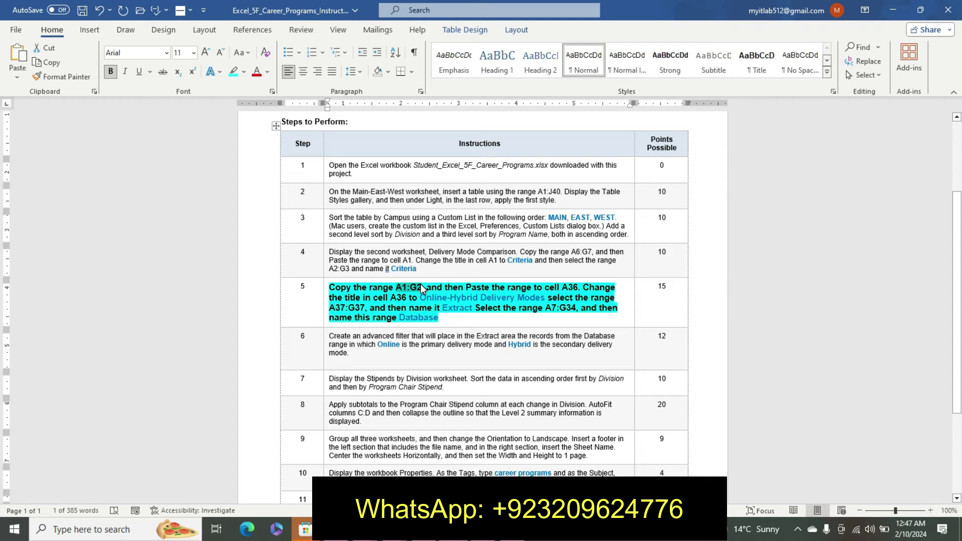
Select A1:G2 via the Name Box and copy the Criteria block.
key(alt+Tab)
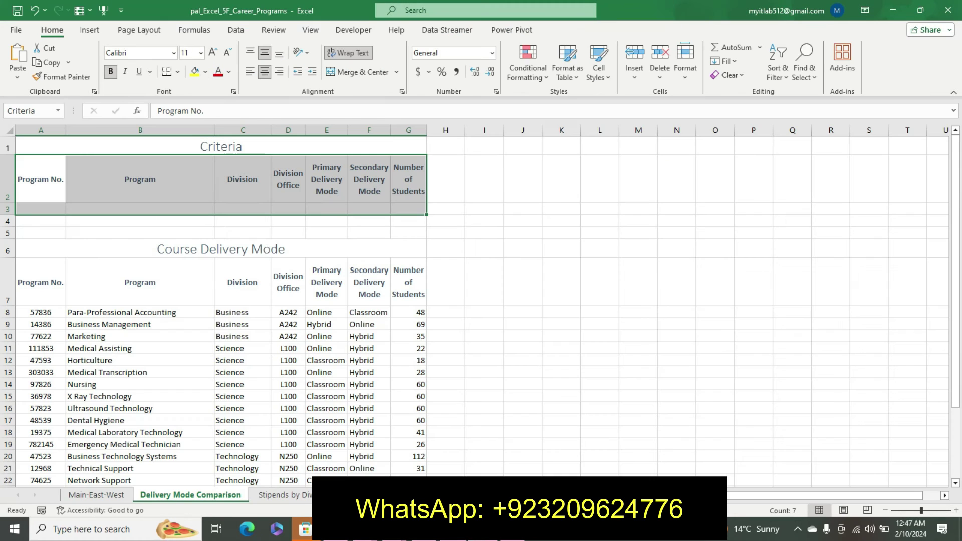
click(43, 107)
text(A1:G2)
key(Return)
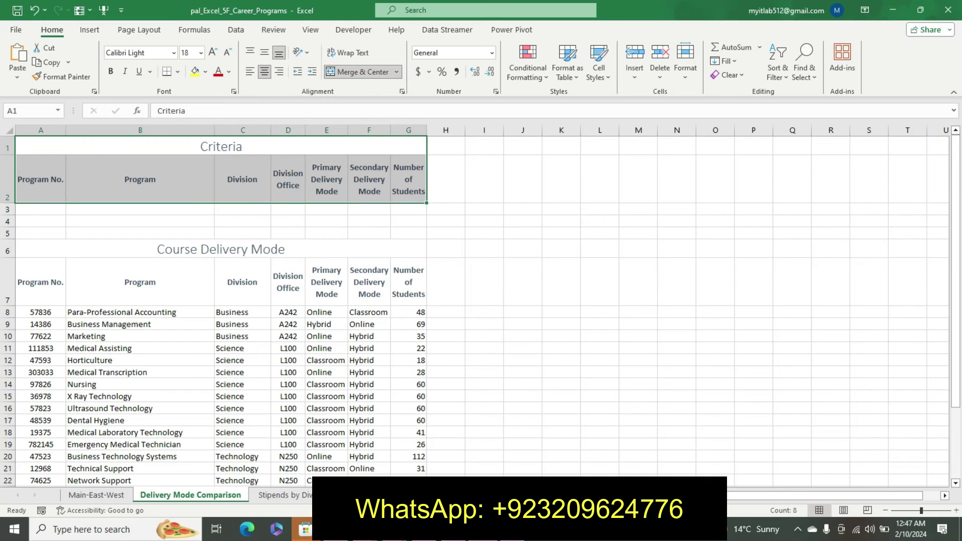
key(alt+Tab)
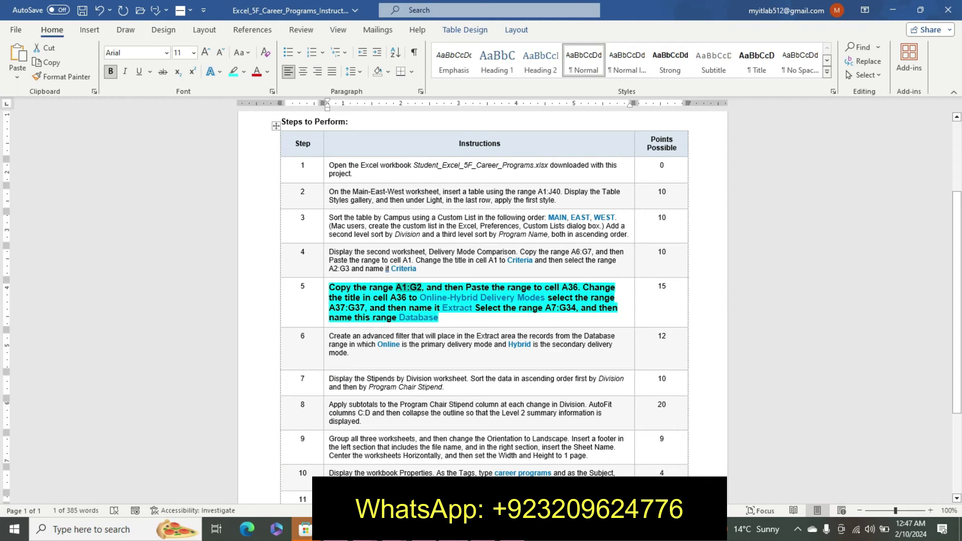
mouse_move(305, 529)
click(484, 446)
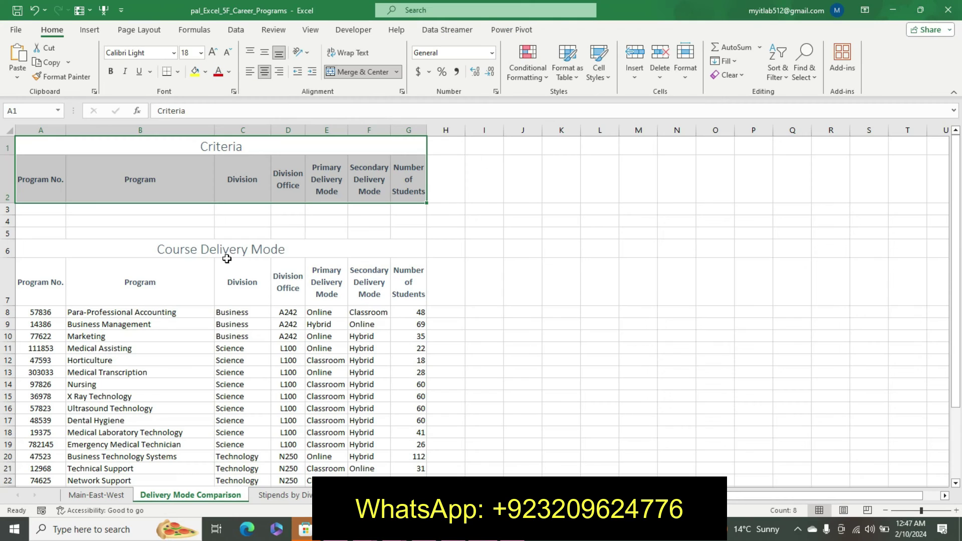
click(48, 63)
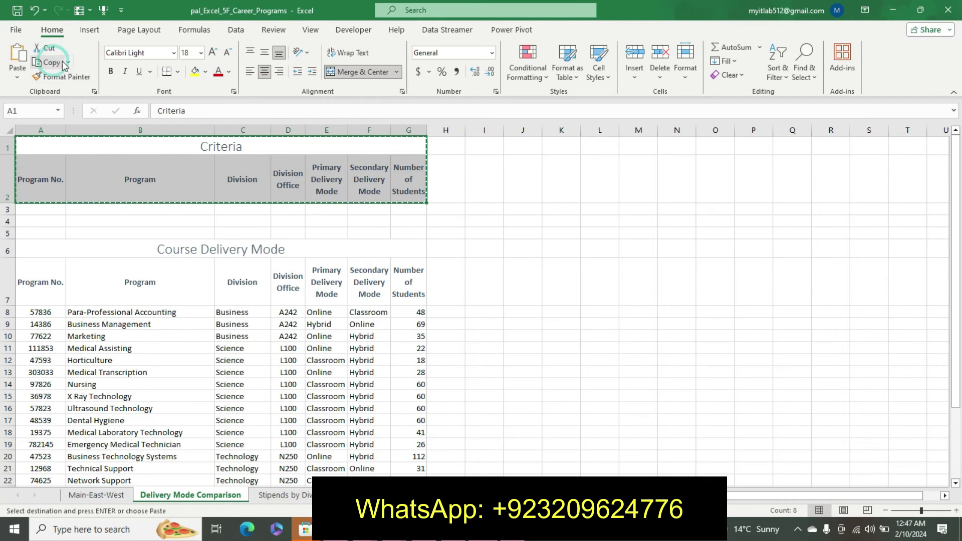
Paste the Criteria block into cell A36 below the program data.
click(948, 205)
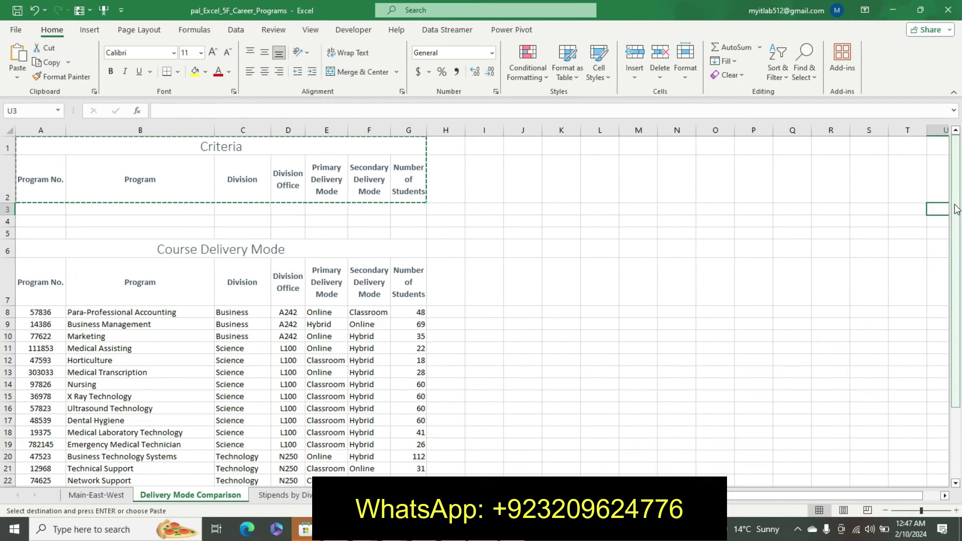
drag(955, 204, 955, 271)
scroll(948, 477, down, 4)
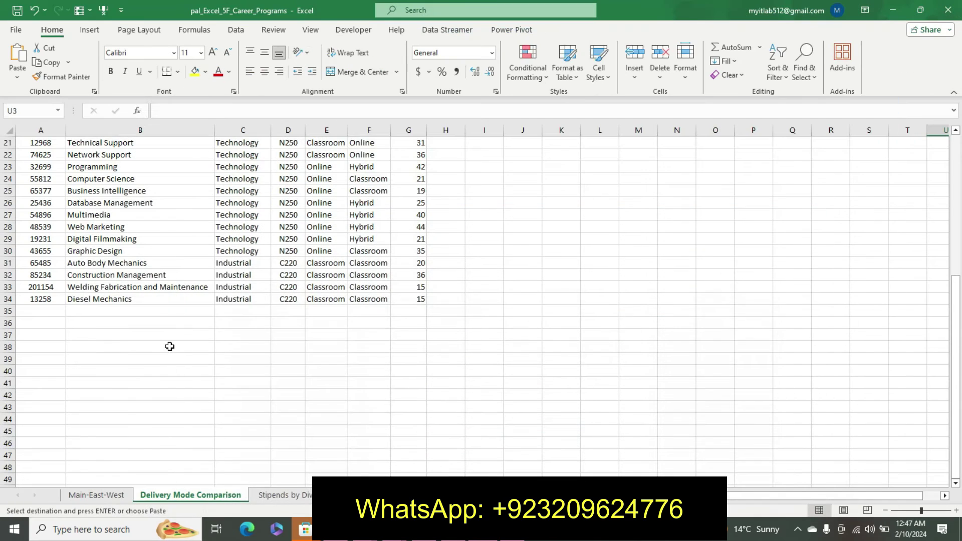
click(30, 319)
click(18, 54)
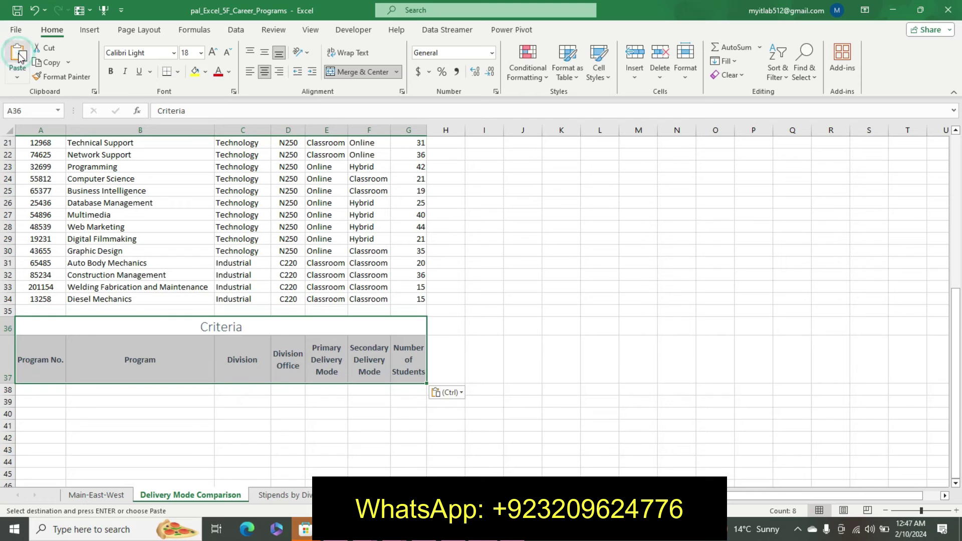
Copy the title 'Online-Hybrid Delivery Modes' from the instructions.
key(alt+Tab)
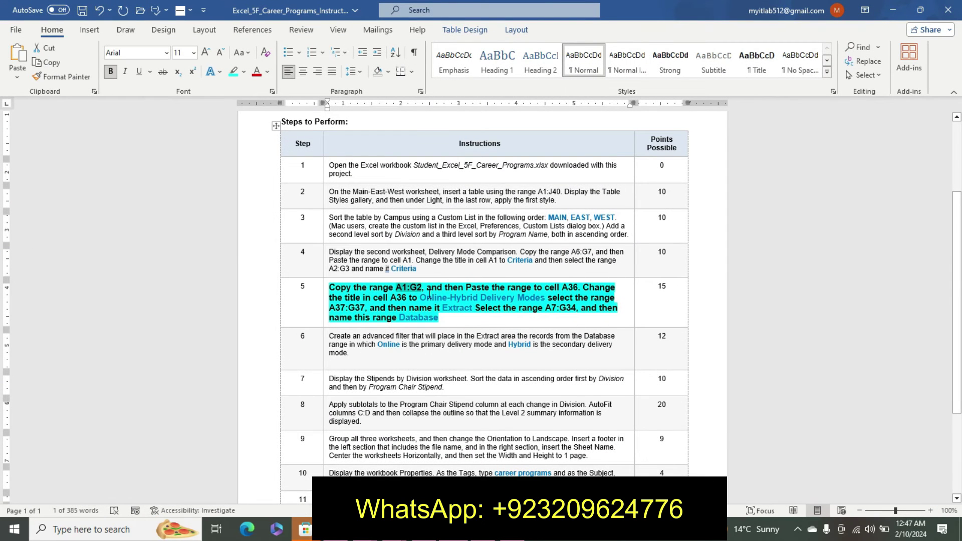
drag(421, 297, 545, 299)
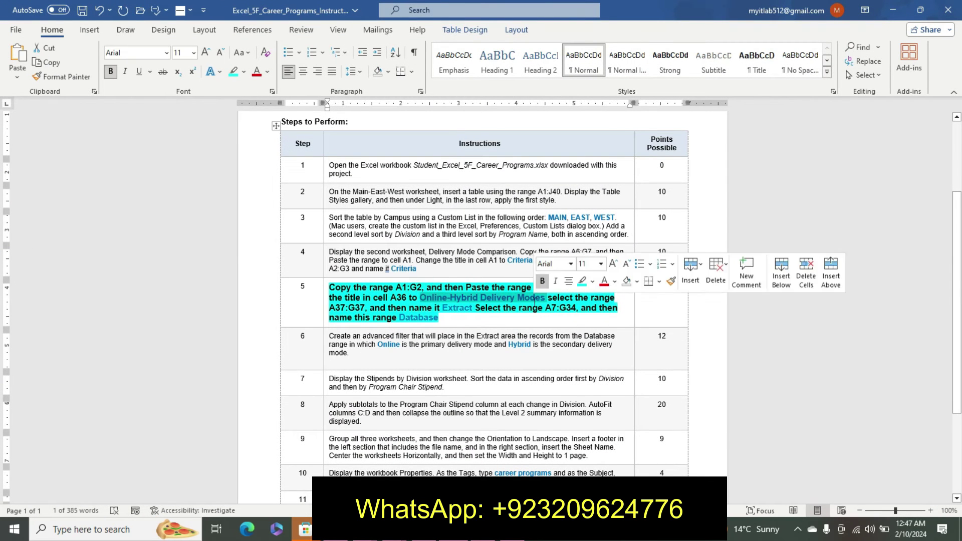
key(ctrl+c)
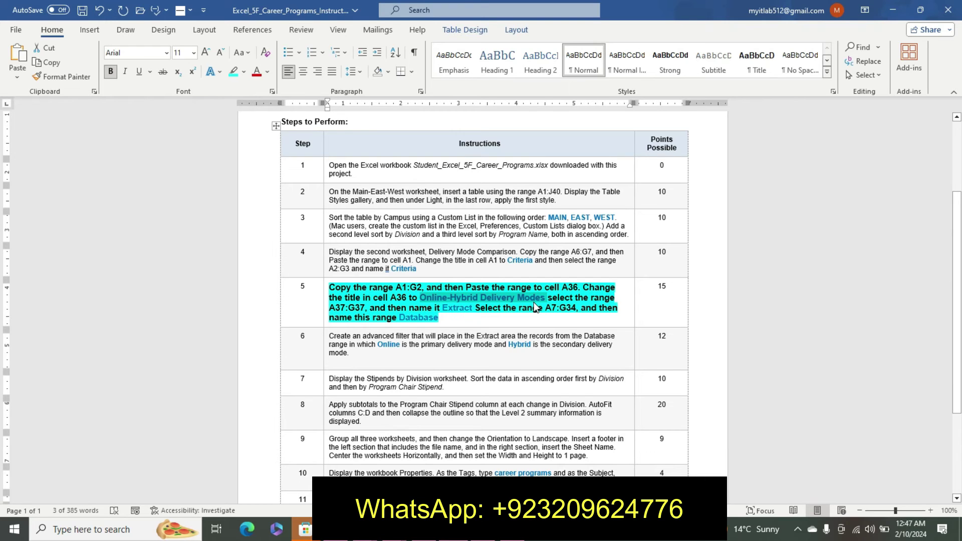
key(alt+Tab)
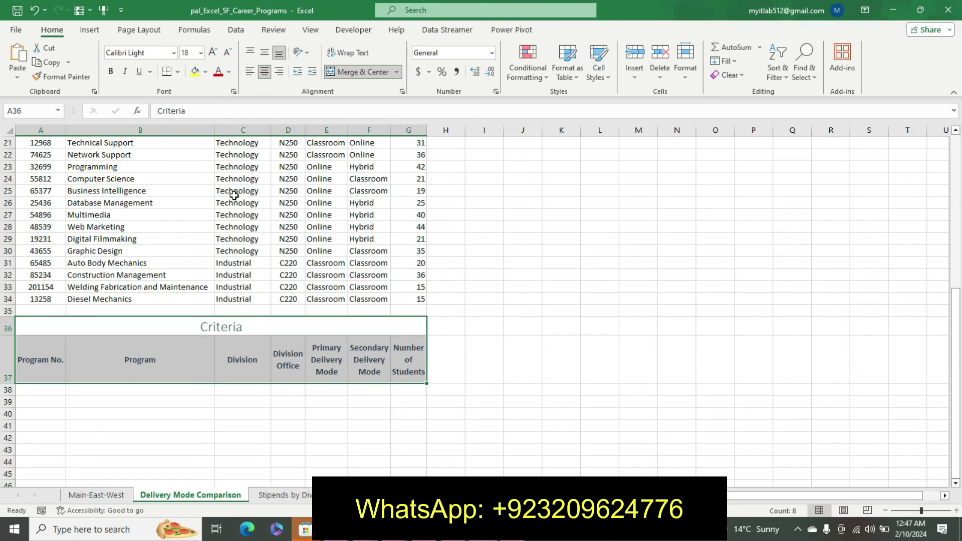
Replace the Criteria title in A36 with 'Online-Hybrid Delivery Modes'.
click(201, 323)
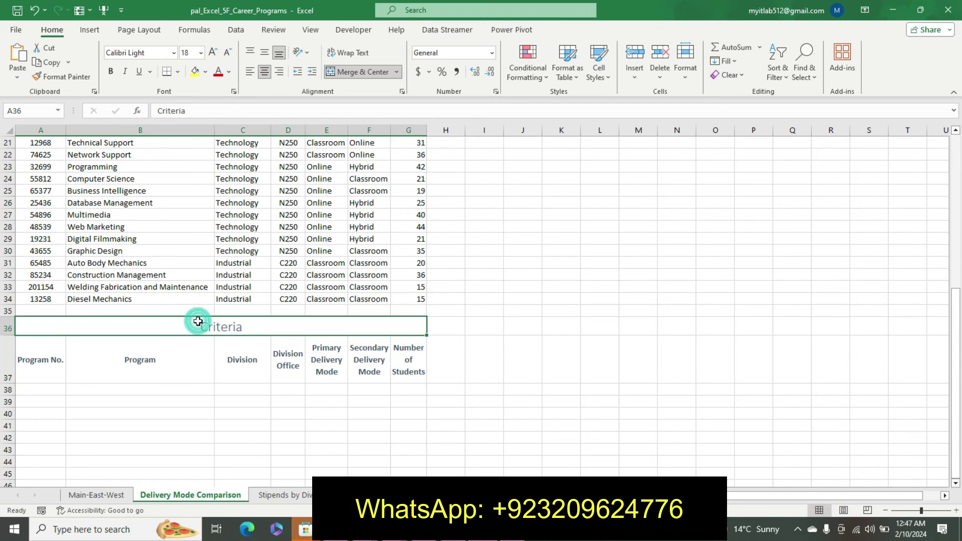
double_click(213, 109)
key(ctrl+v)
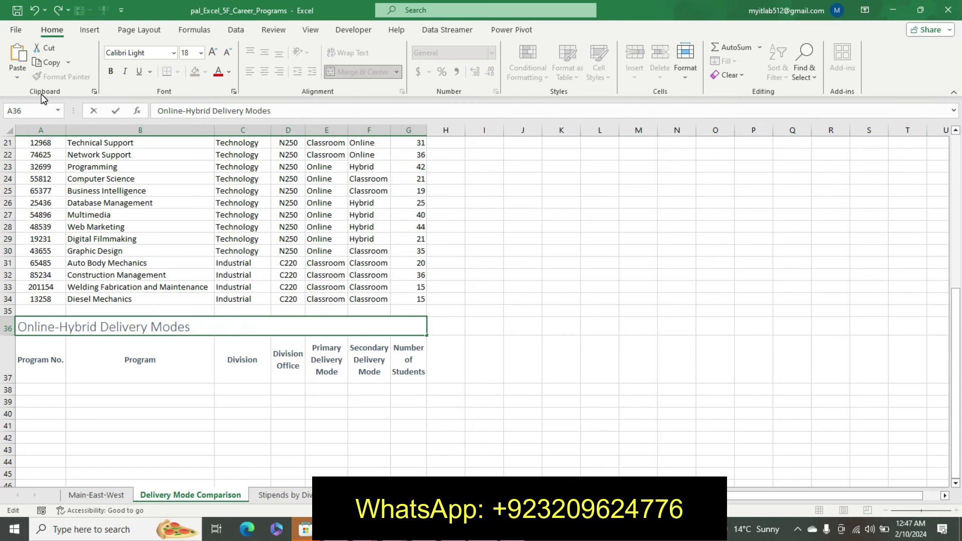
key(Return)
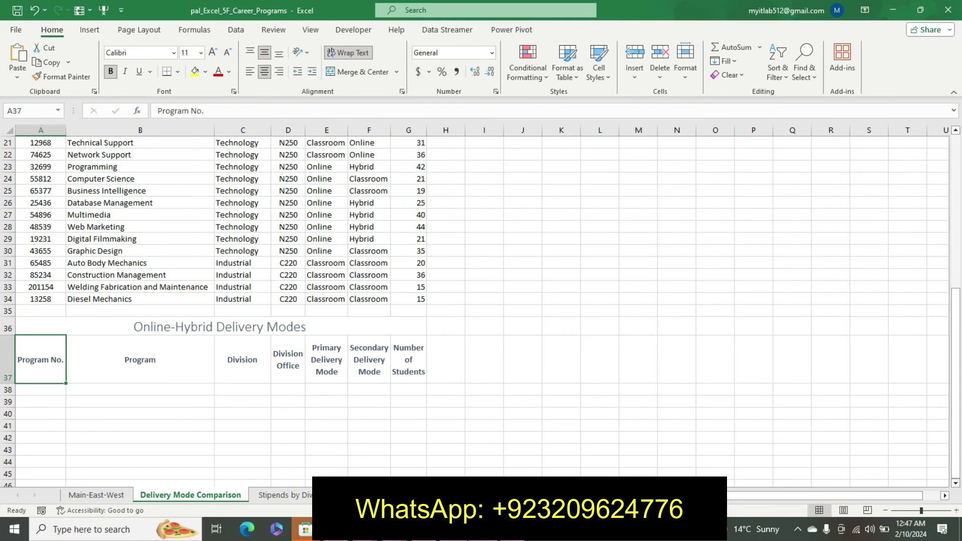
Select the A37:G37 range reference in step 5 of the instructions.
key(alt+Tab)
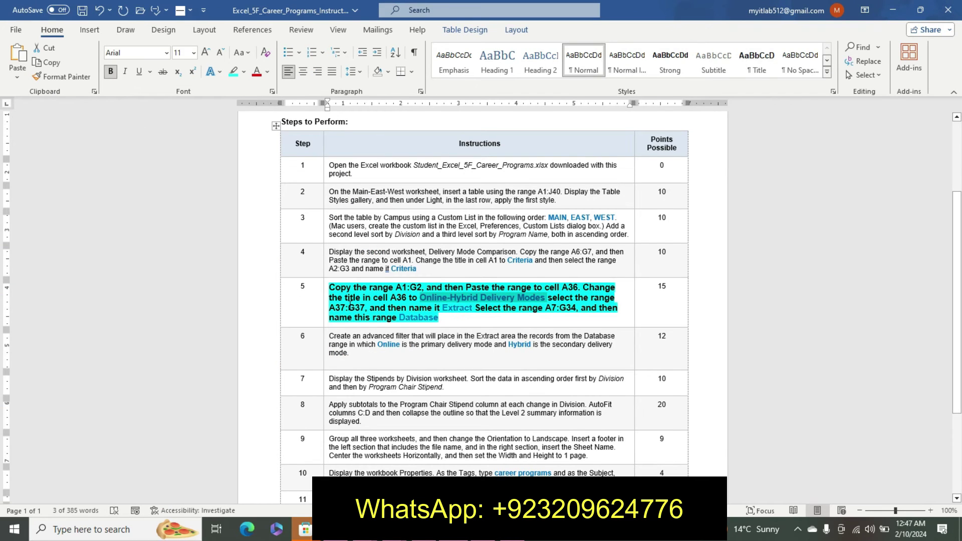
click(331, 307)
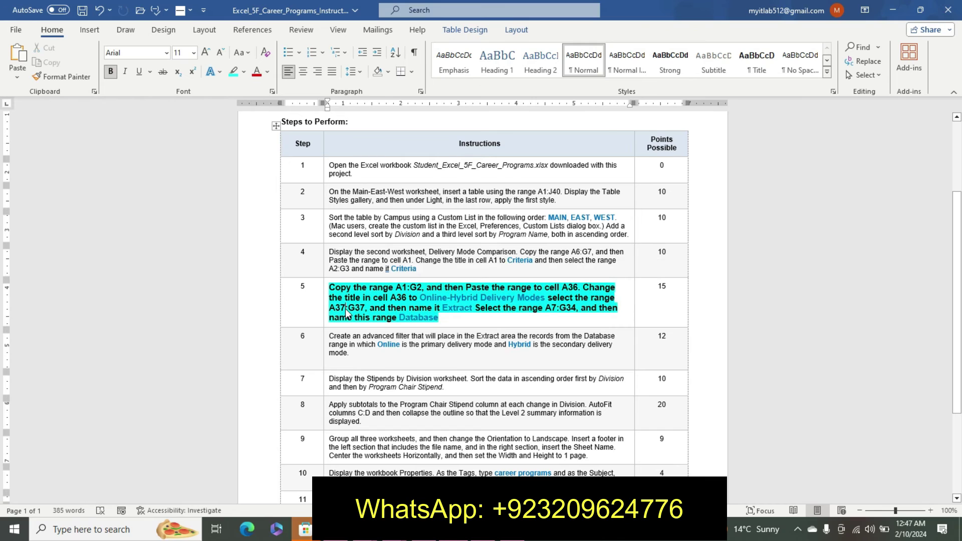
drag(336, 308, 366, 307)
drag(363, 308, 365, 309)
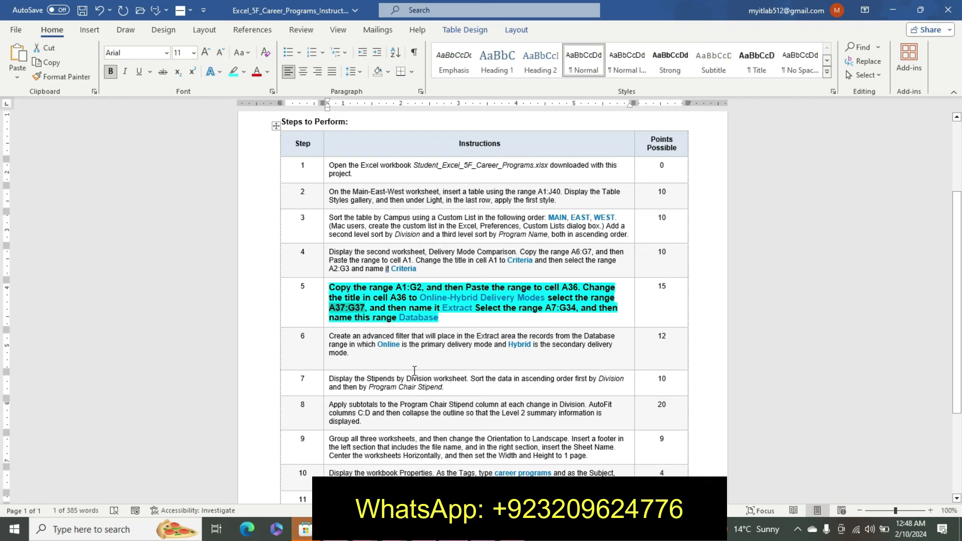
key(alt+Tab)
Select A37:G37 and name it 'Extract' in the Name Box.
click(37, 111)
key(ctrl+v)
key(Return)
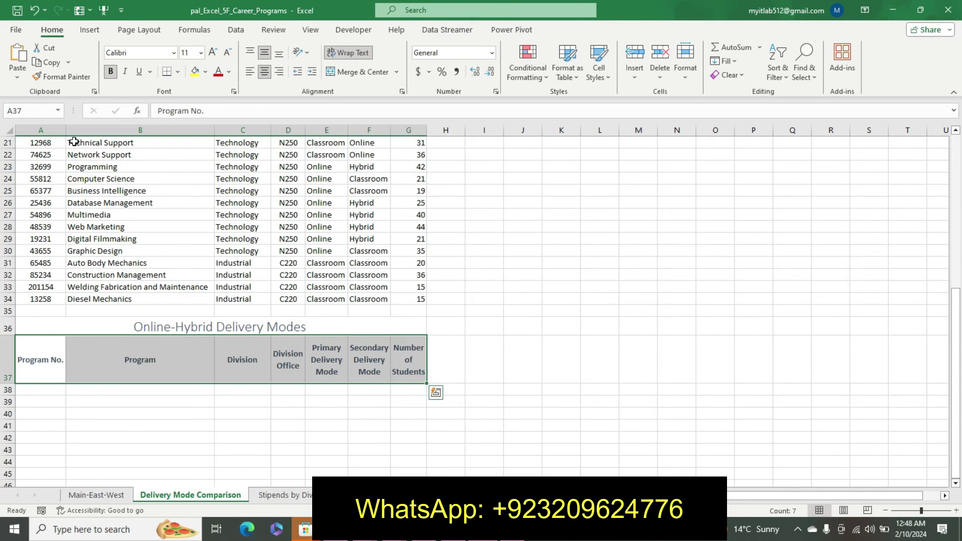
key(alt+Tab)
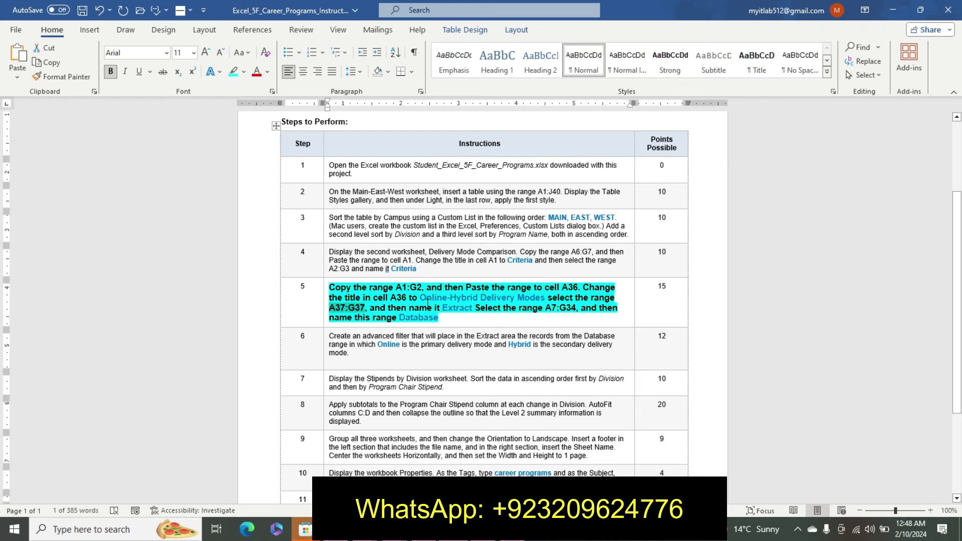
drag(442, 308, 475, 311)
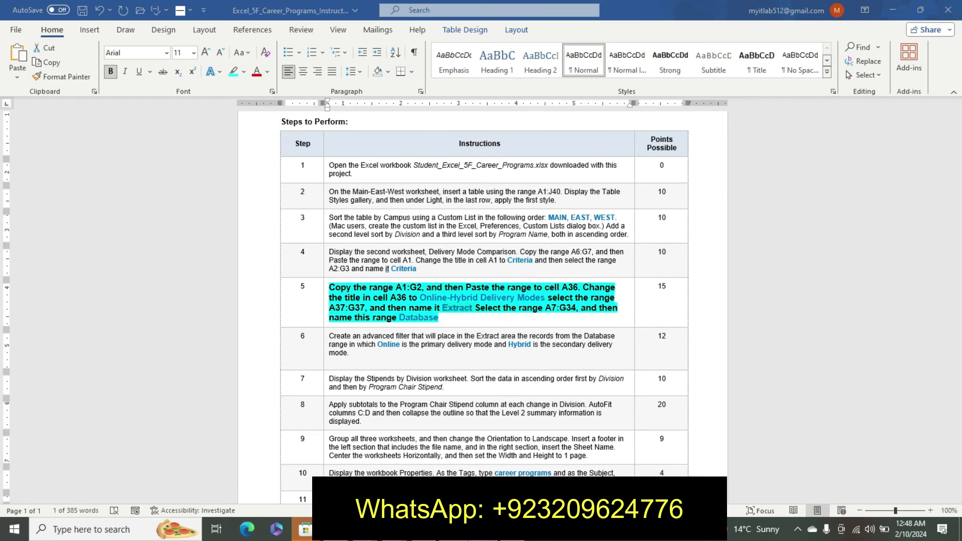
key(alt+Tab)
click(27, 110)
key(ctrl+v)
key(Return)
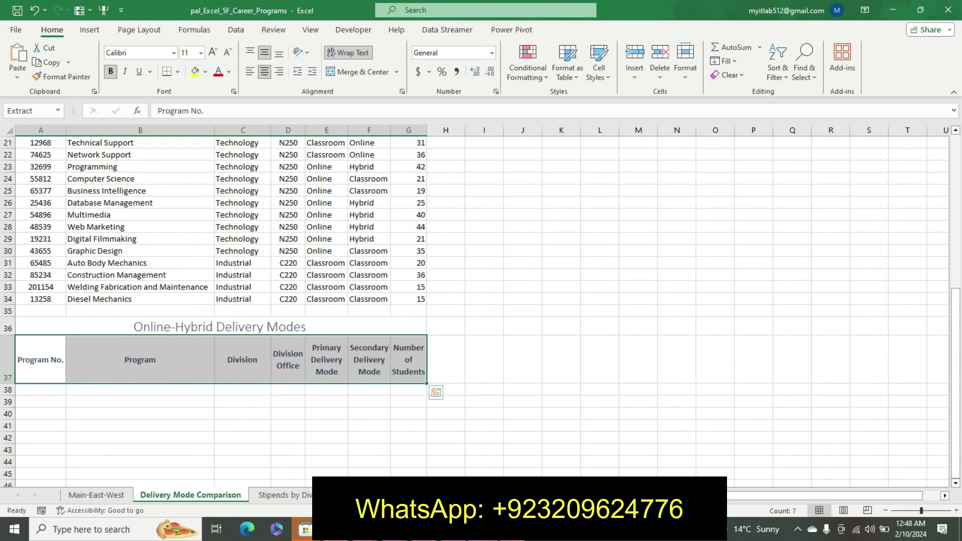
click(435, 391)
Take the A7:G34 reference from step 5 and enter it in the Name Box.
key(alt+Tab)
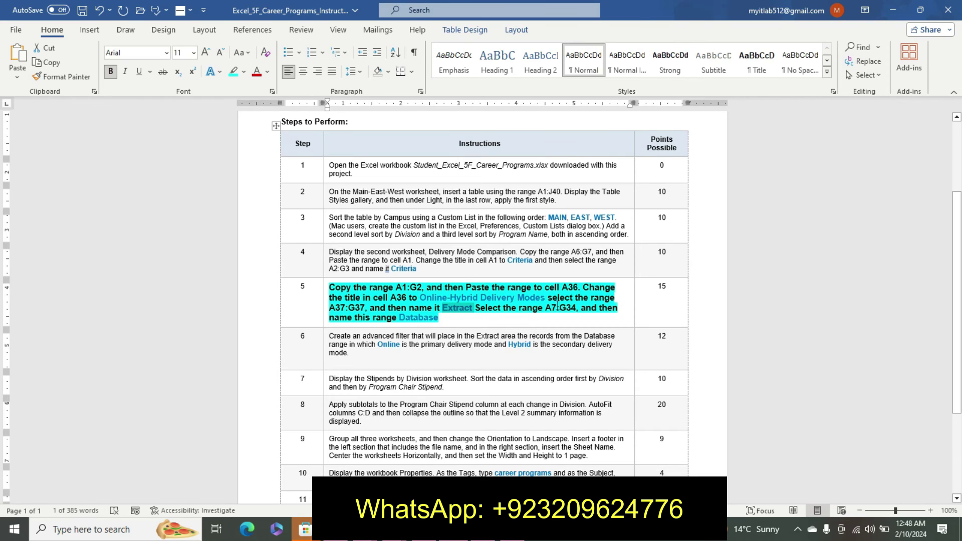
drag(545, 308, 578, 308)
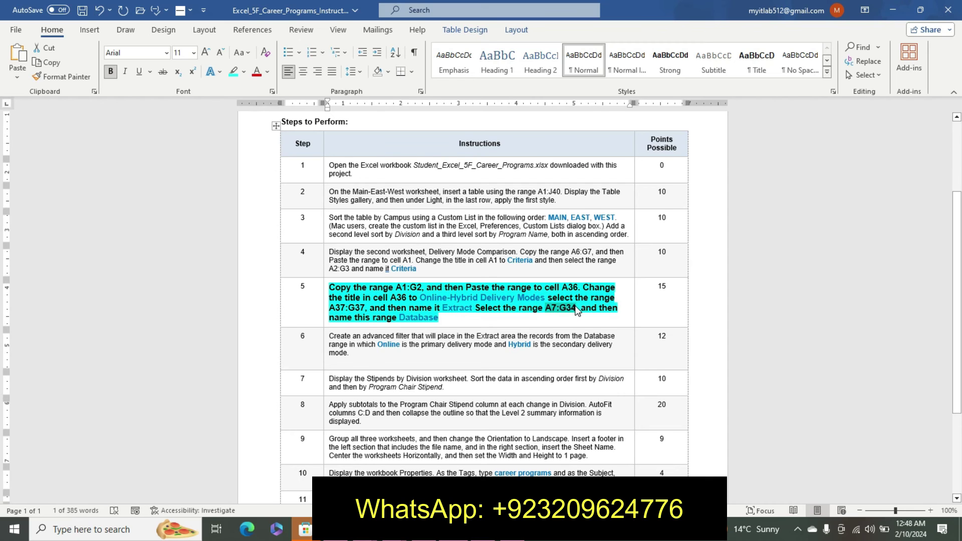
key(alt+Tab)
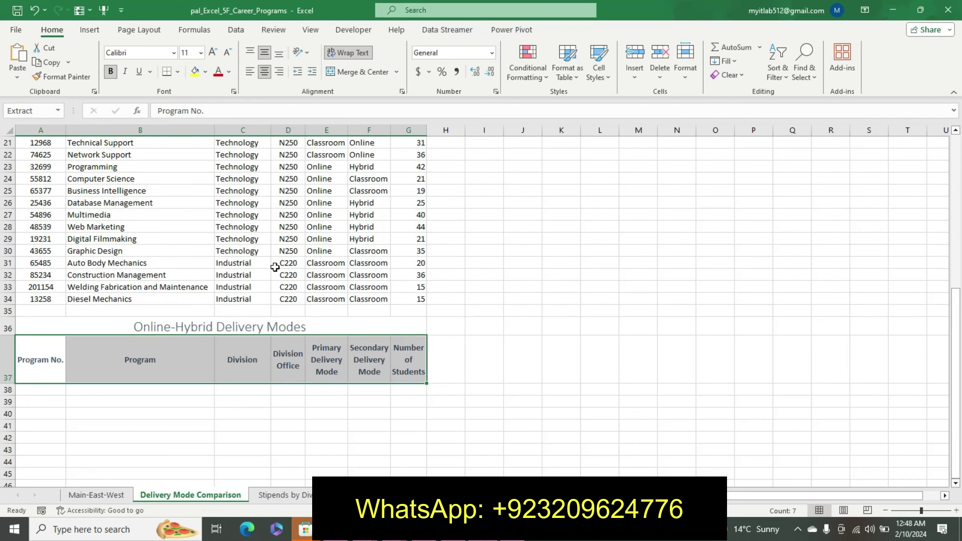
click(36, 111)
key(ctrl+v)
Copy the name 'Database' from step 5 of the instructions and assign it to A7:G34 in the Name Box.
key(Return)
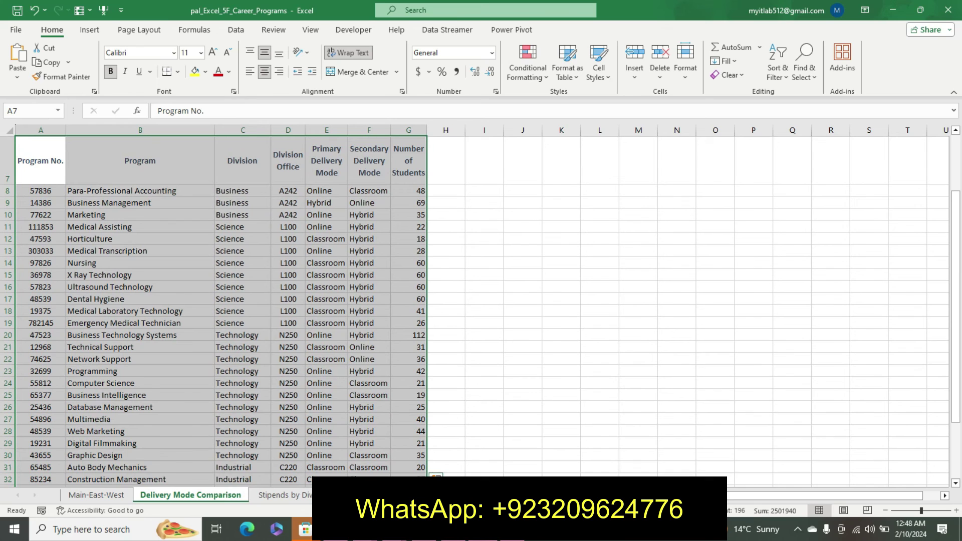
click(453, 457)
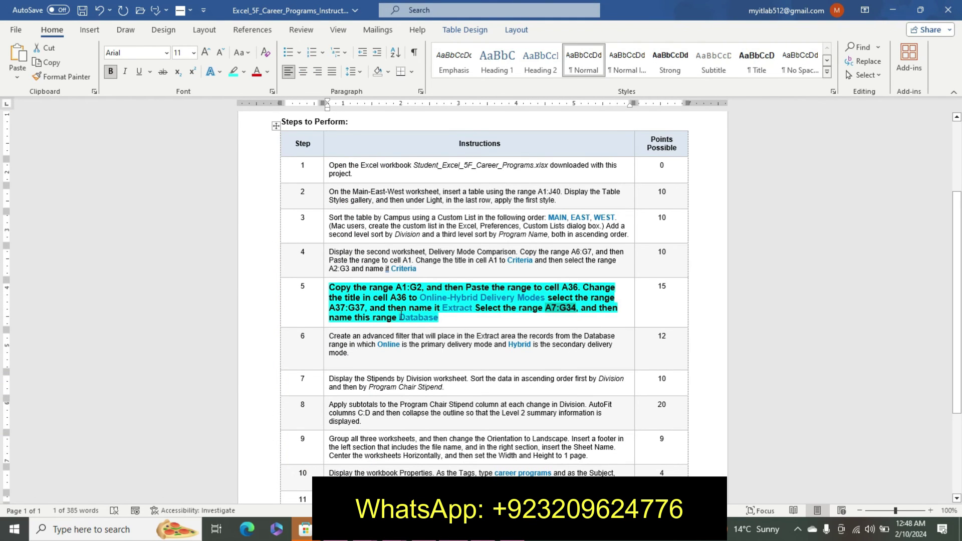
drag(400, 318, 438, 317)
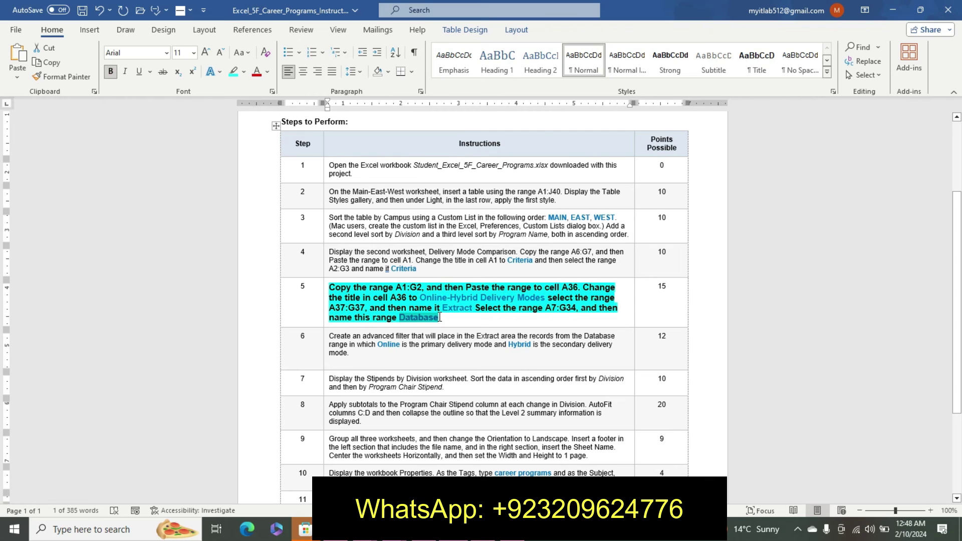
key(alt+Tab)
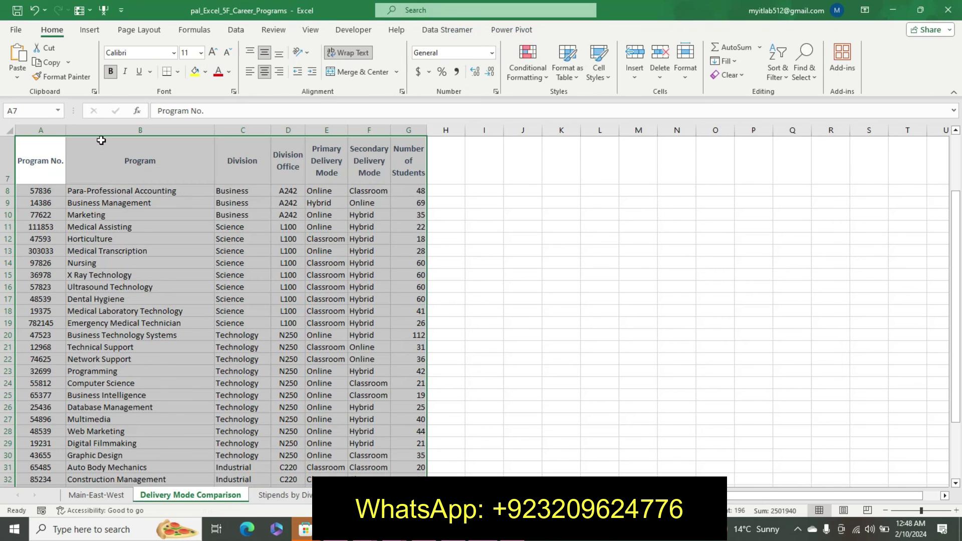
click(28, 111)
key(ctrl+v)
key(Return)
key(alt+Tab)
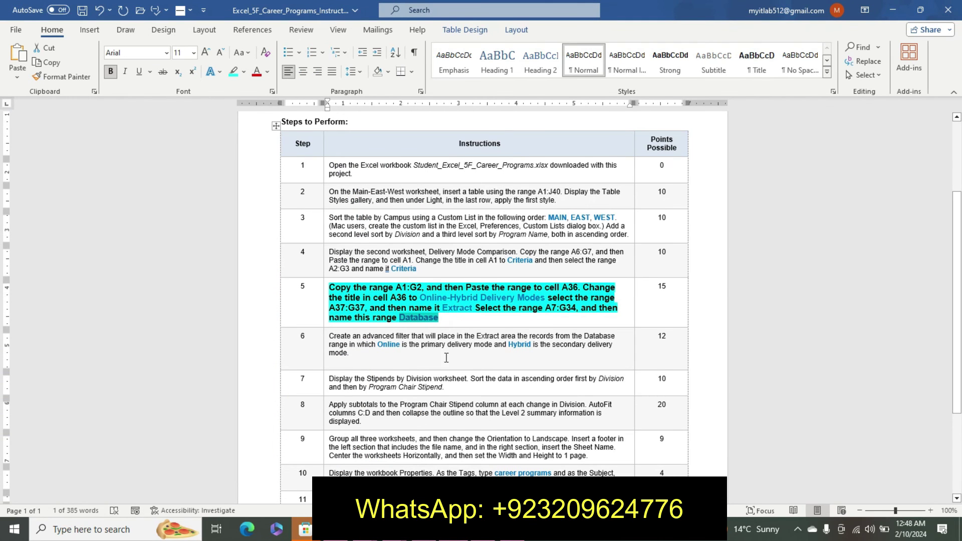
key(alt+Tab)
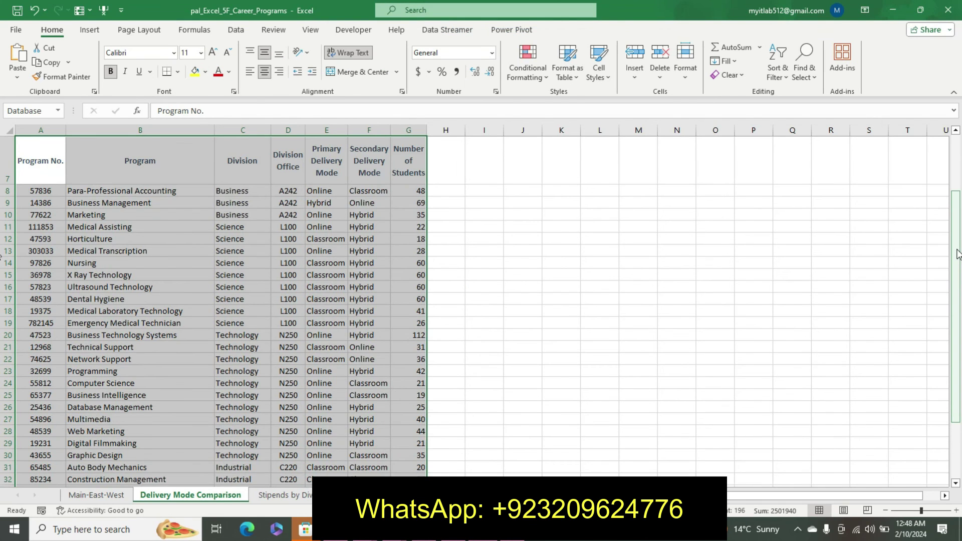
scroll(958, 254, down, 2)
scroll(958, 254, up, 3)
Undo the highlight on step 5 in the instructions and select the step 6 text.
scroll(958, 151, up, 1)
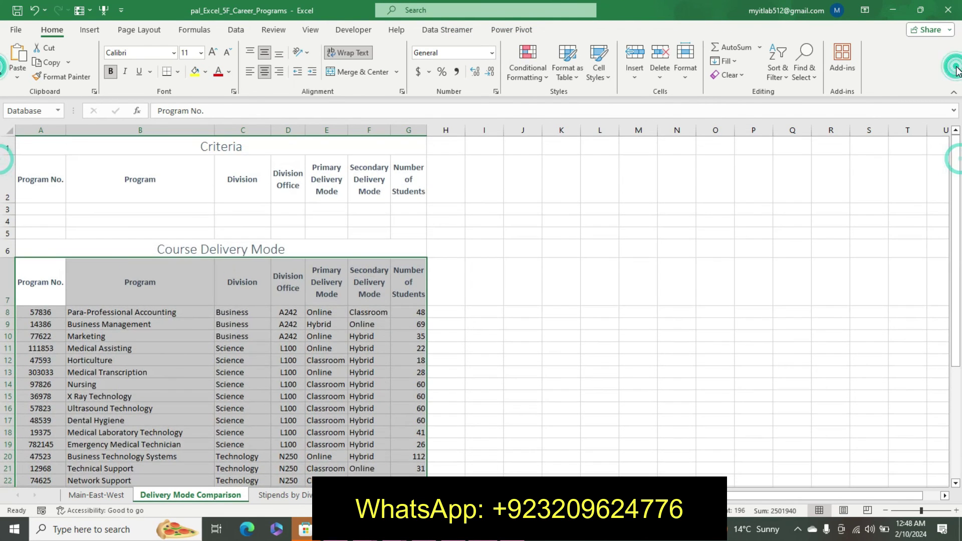
click(931, 30)
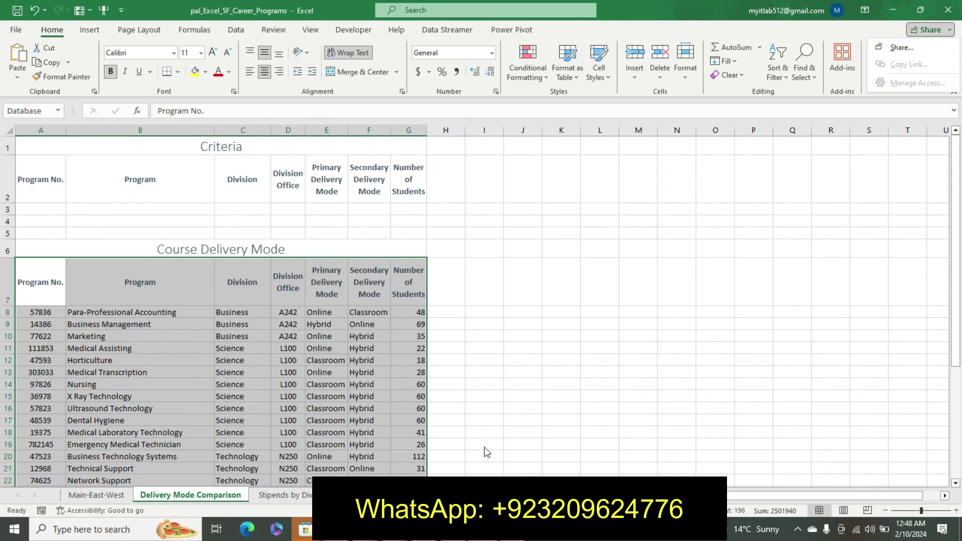
key(Escape)
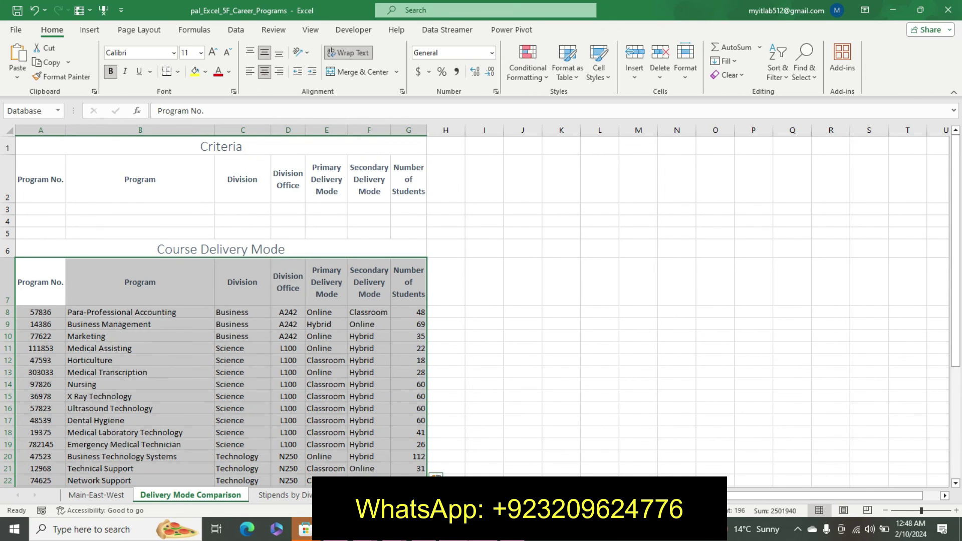
key(alt+Tab)
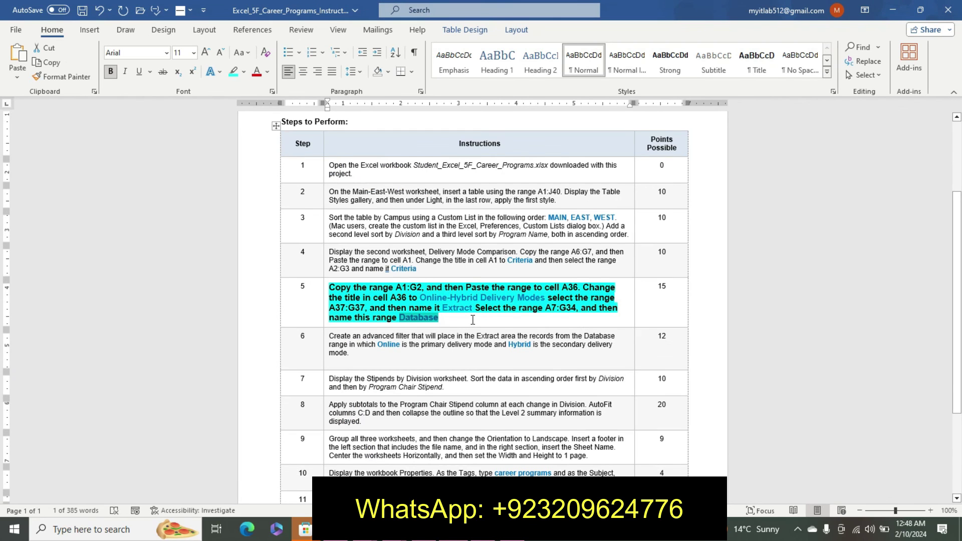
key(ctrl+z)
key(ctrl+z)
mouse_move(329, 322)
mouse_down()
mouse_move(381, 326)
mouse_move(350, 338)
mouse_up()
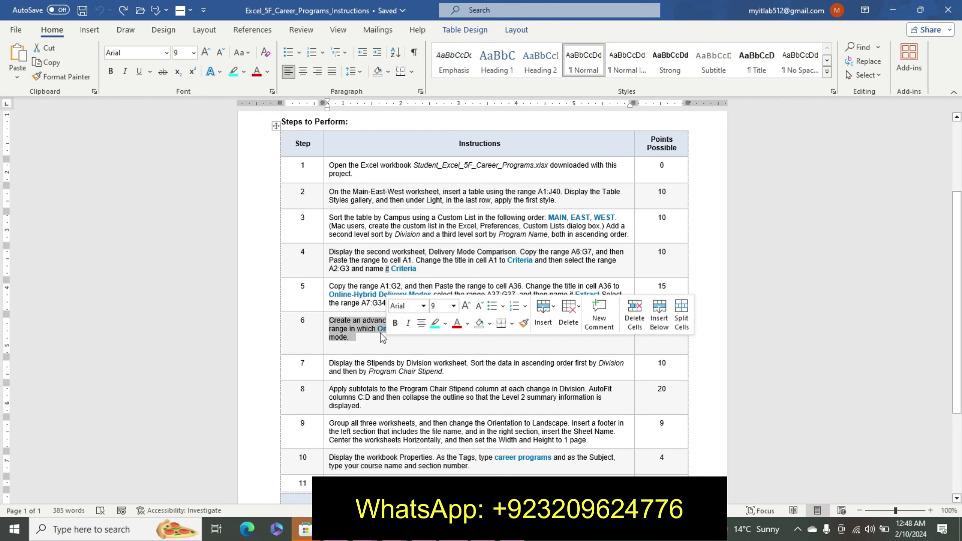
click(333, 326)
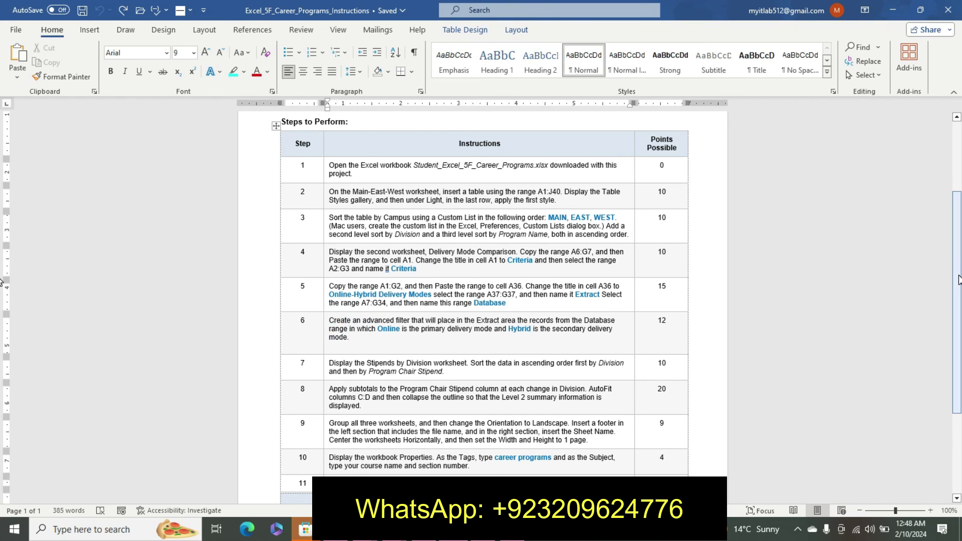
scroll(954, 175, up, 1)
scroll(954, 175, up, 3)
click(672, 328)
Deselect the range and bring up the Main-East-West worksheet with its program table.
key(alt+Tab)
click(496, 430)
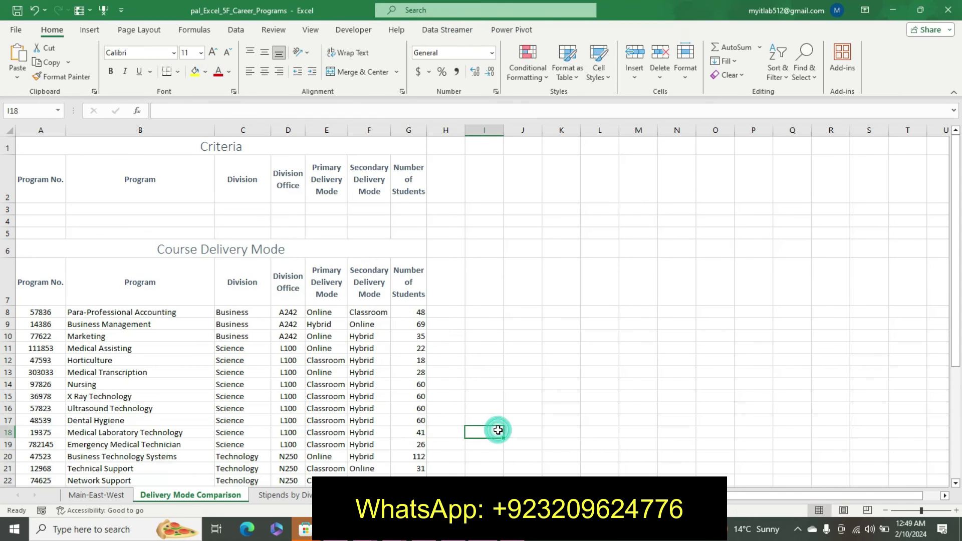
mouse_move(954, 206)
mouse_down()
mouse_move(952, 379)
mouse_move(954, 96)
mouse_up()
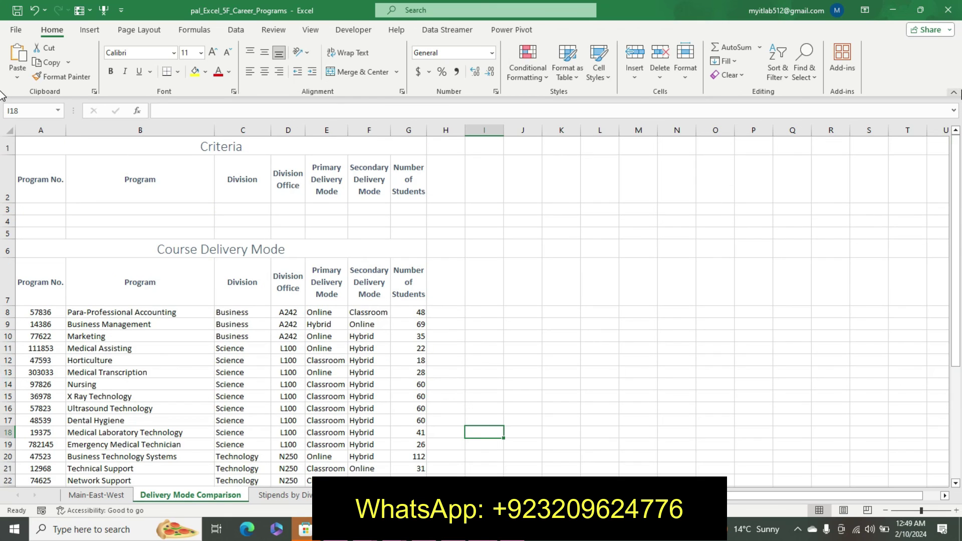
click(119, 495)
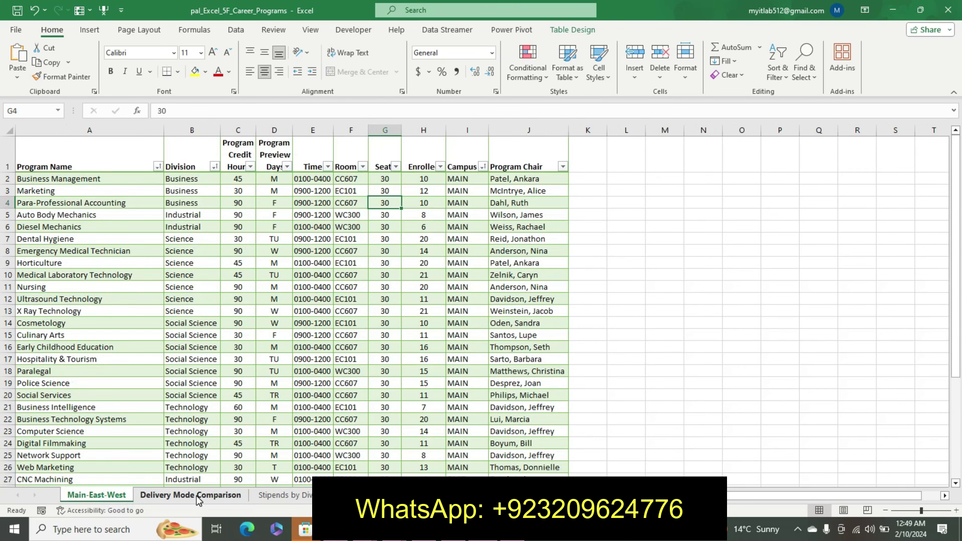
click(189, 444)
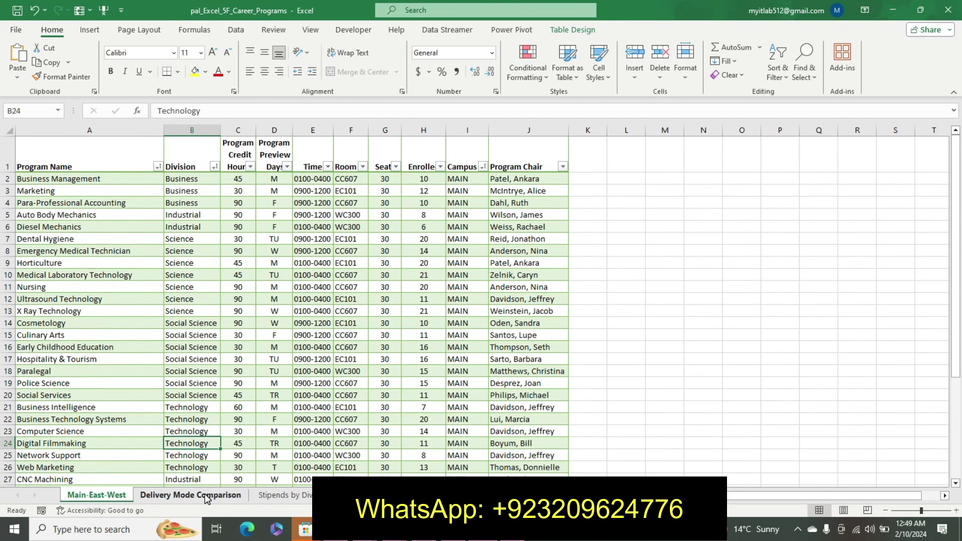
click(204, 494)
click(346, 450)
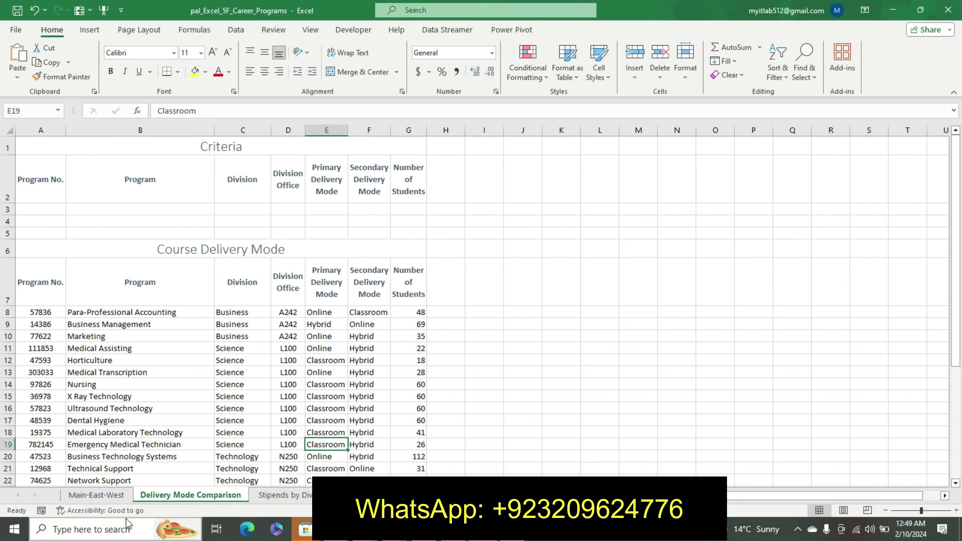
click(113, 494)
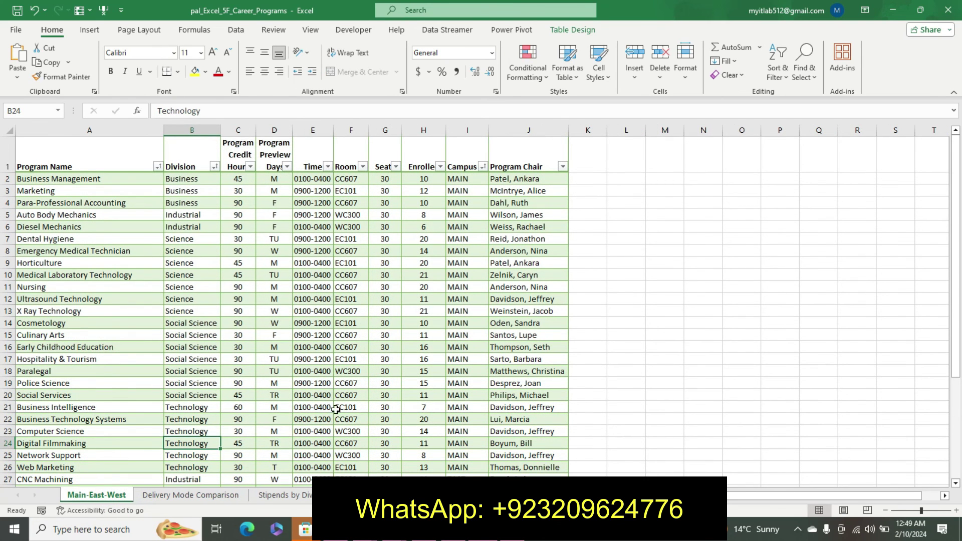
mouse_move(956, 228)
mouse_down()
mouse_move(950, 374)
mouse_move(930, 168)
mouse_up()
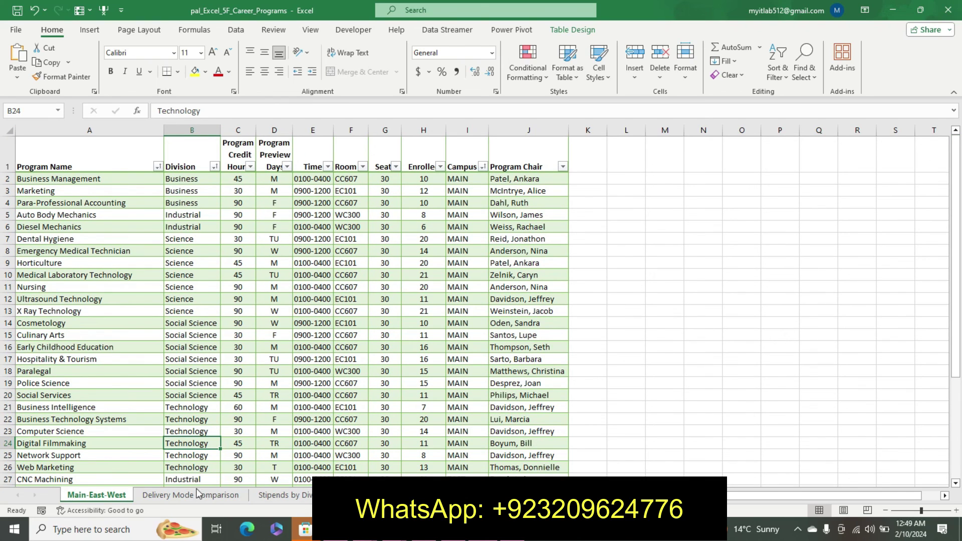